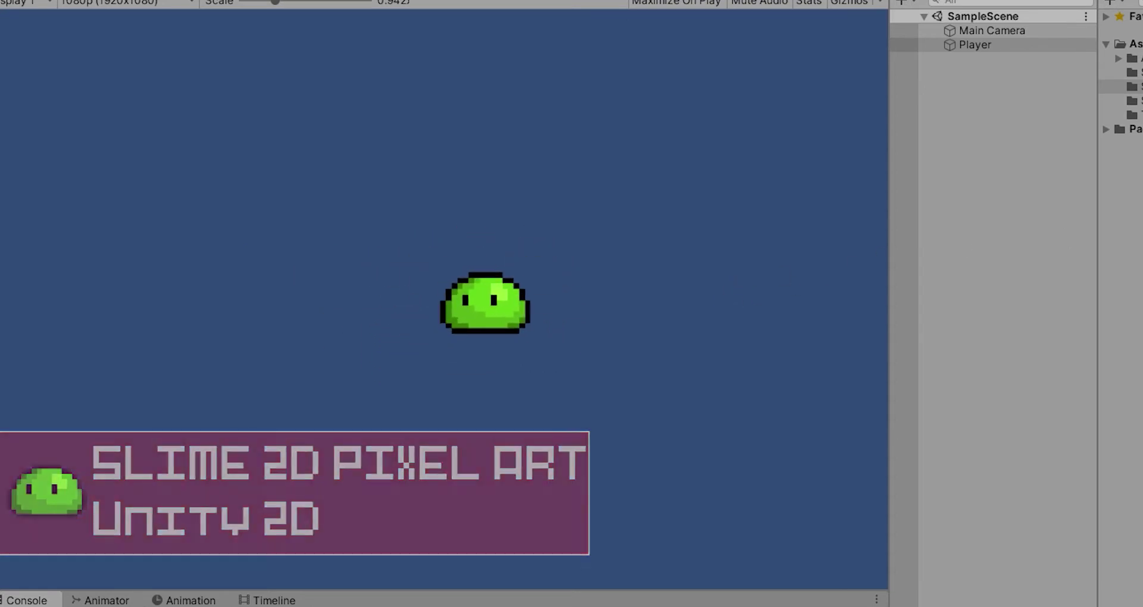
Stop the running slime game, deselect the Player and pan the Scene view to frame the slime
{"action": "key", "text": "ctrl+p"}
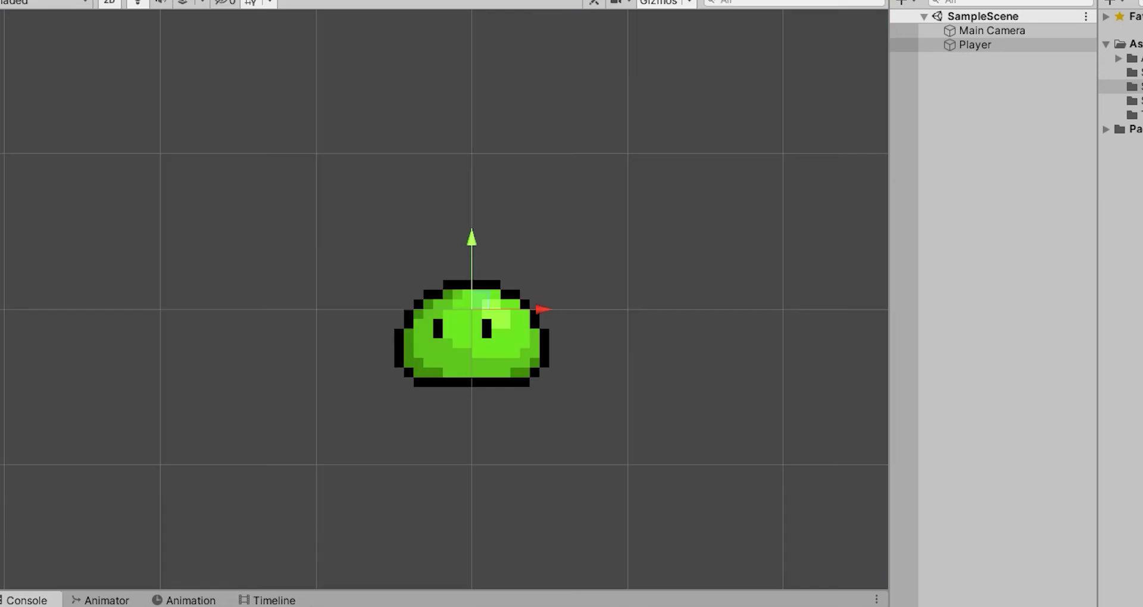
{"action": "left_click", "coordinate": [720, 376]}
{"action": "scroll", "coordinate": [314, 324], "scroll_direction": "down", "scroll_amount": 2}
{"action": "scroll", "coordinate": [313, 324], "scroll_direction": "down", "scroll_amount": 3}
{"action": "middle_click_drag", "start_coordinate": [314, 324], "coordinate": [506, 331]}
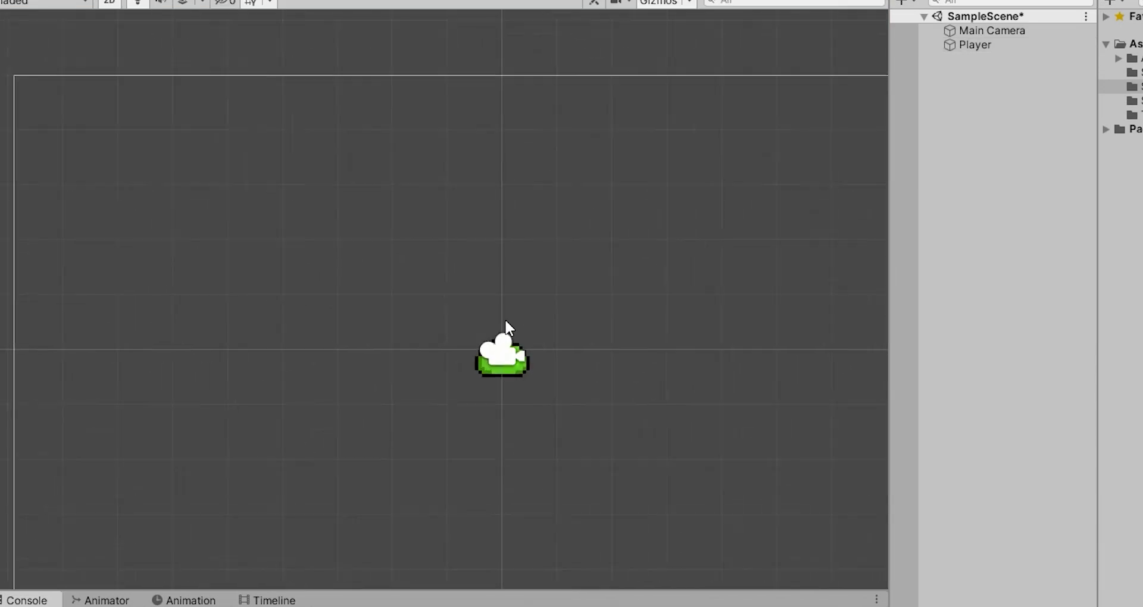
{"action": "scroll", "coordinate": [525, 351], "scroll_direction": "up", "scroll_amount": 4}
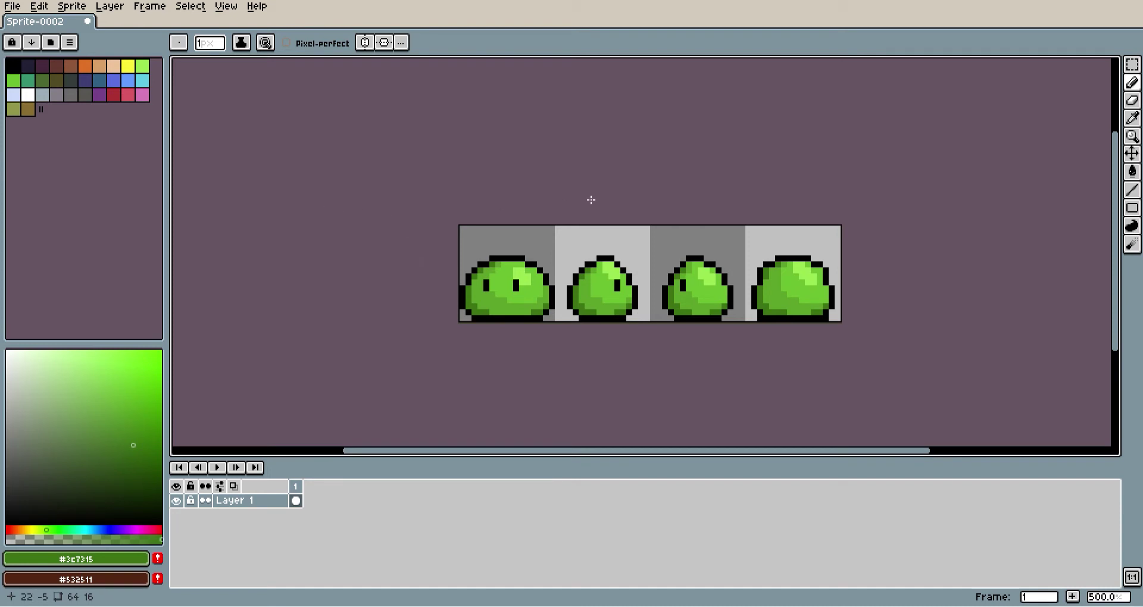
Close the finished four-frame slime sprite sheet
{"action": "middle_click_drag", "start_coordinate": [590, 200], "coordinate": [476, 212]}
{"action": "scroll", "coordinate": [494, 233], "scroll_direction": "up", "scroll_amount": 1}
{"action": "middle_click_drag", "start_coordinate": [472, 260], "coordinate": [501, 251]}
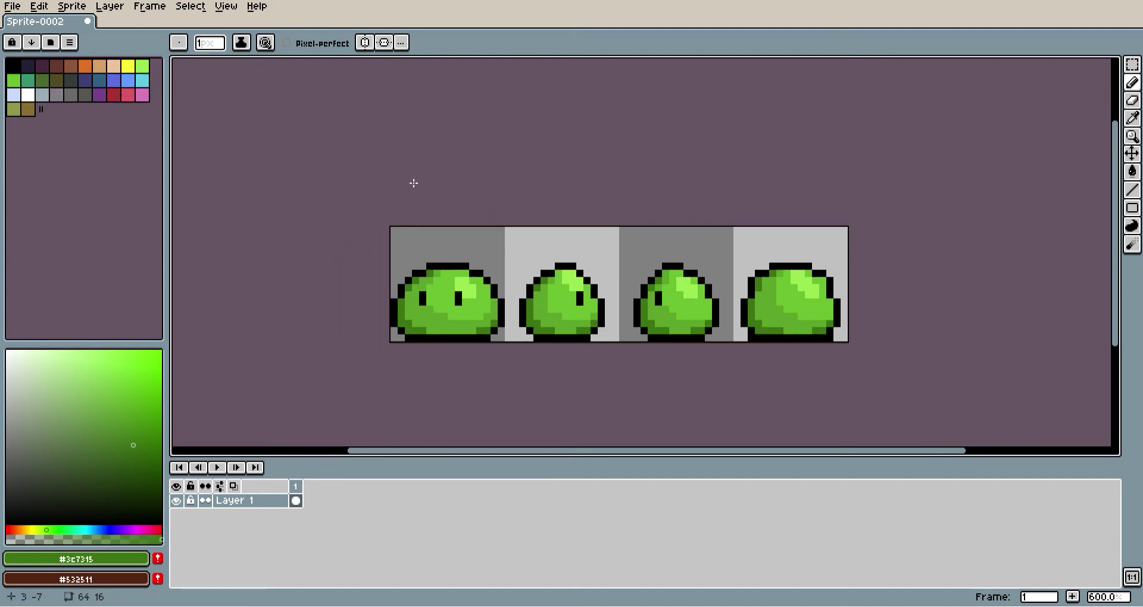
{"action": "middle_click_drag", "start_coordinate": [419, 182], "coordinate": [448, 173]}
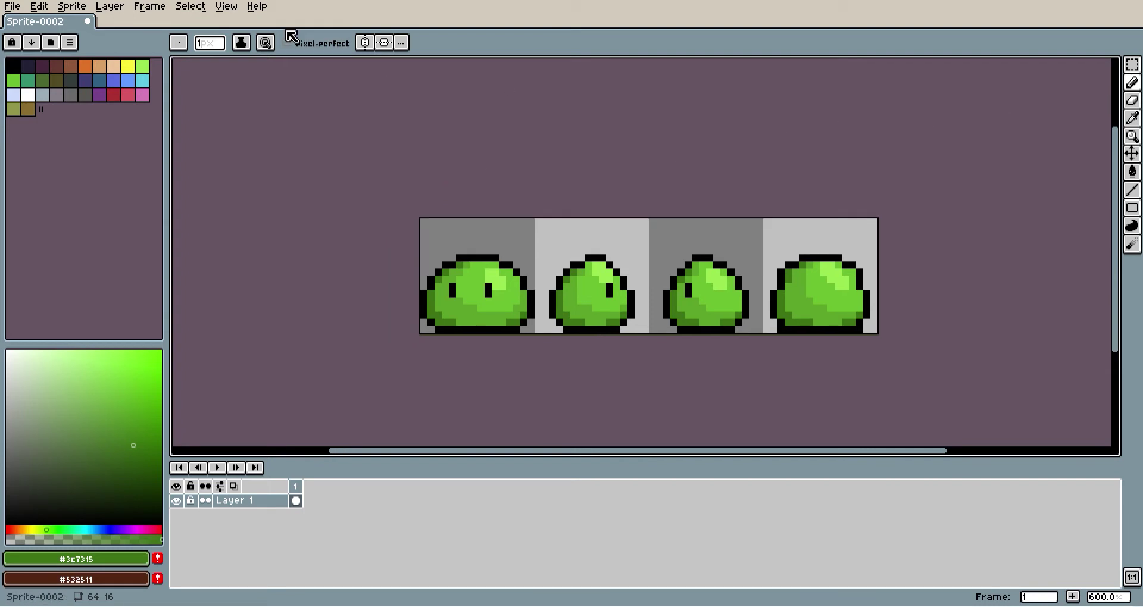
{"action": "left_click", "coordinate": [14, 7]}
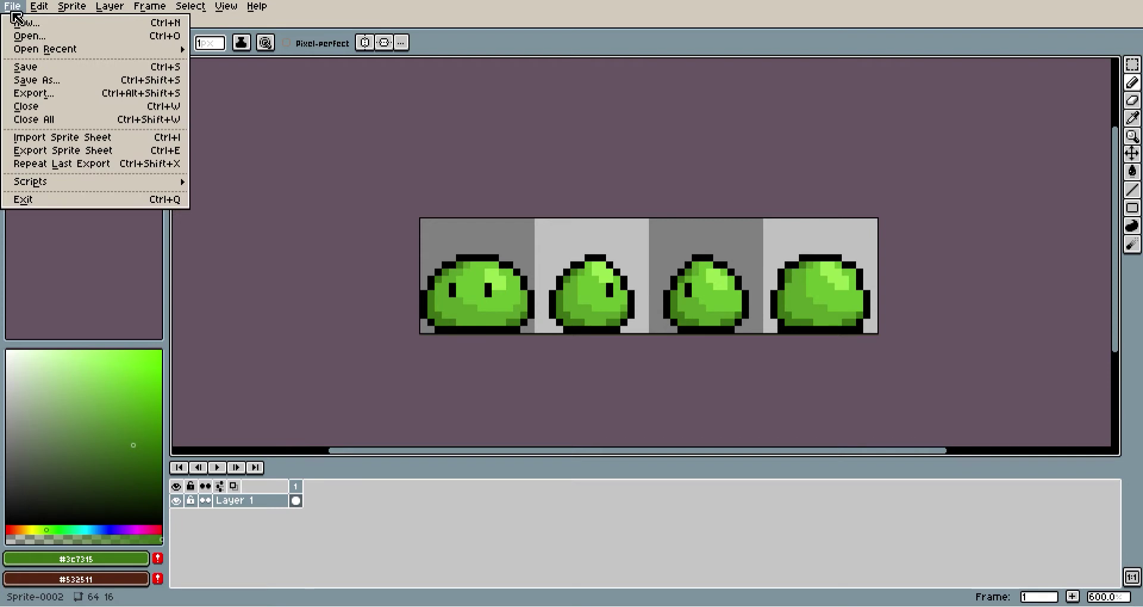
{"action": "left_click", "coordinate": [38, 81]}
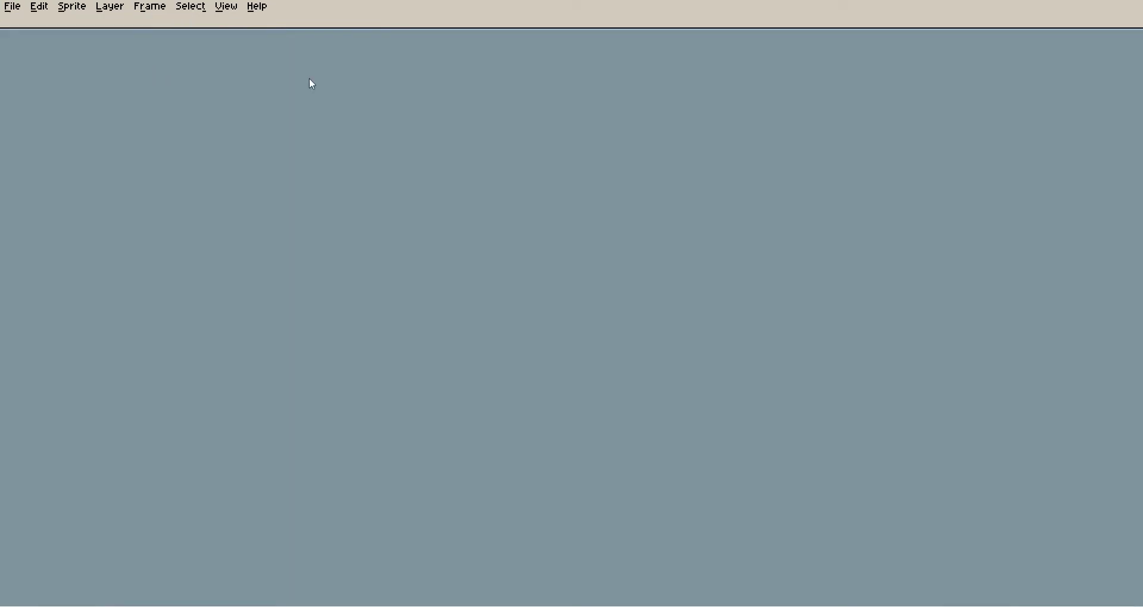
Create a new blank 64×16 sprite
{"action": "left_click", "coordinate": [18, 7]}
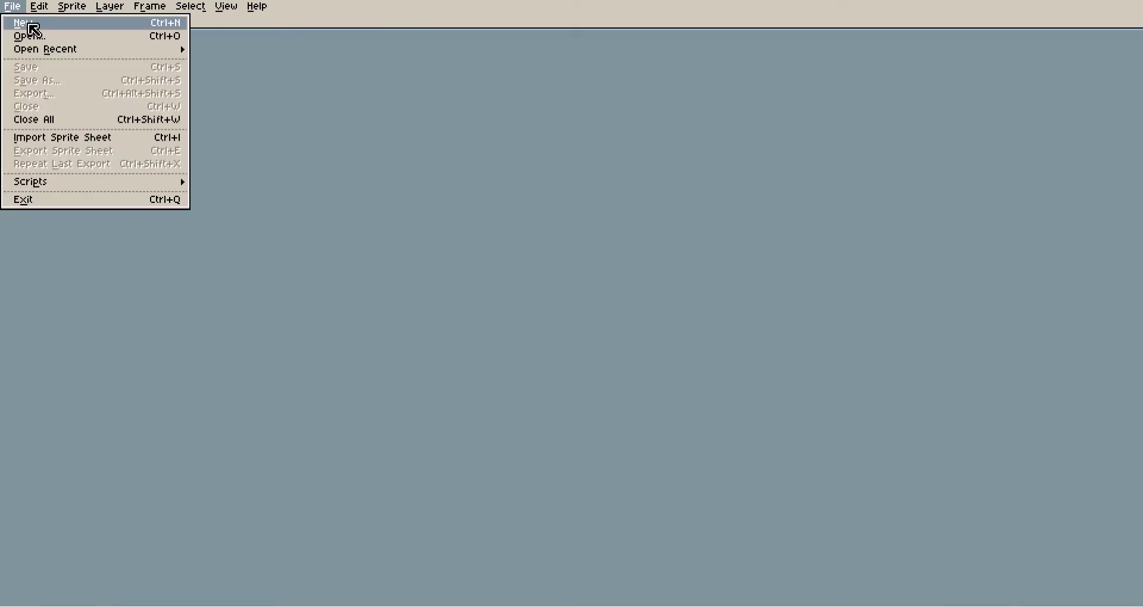
{"action": "left_click", "coordinate": [29, 21]}
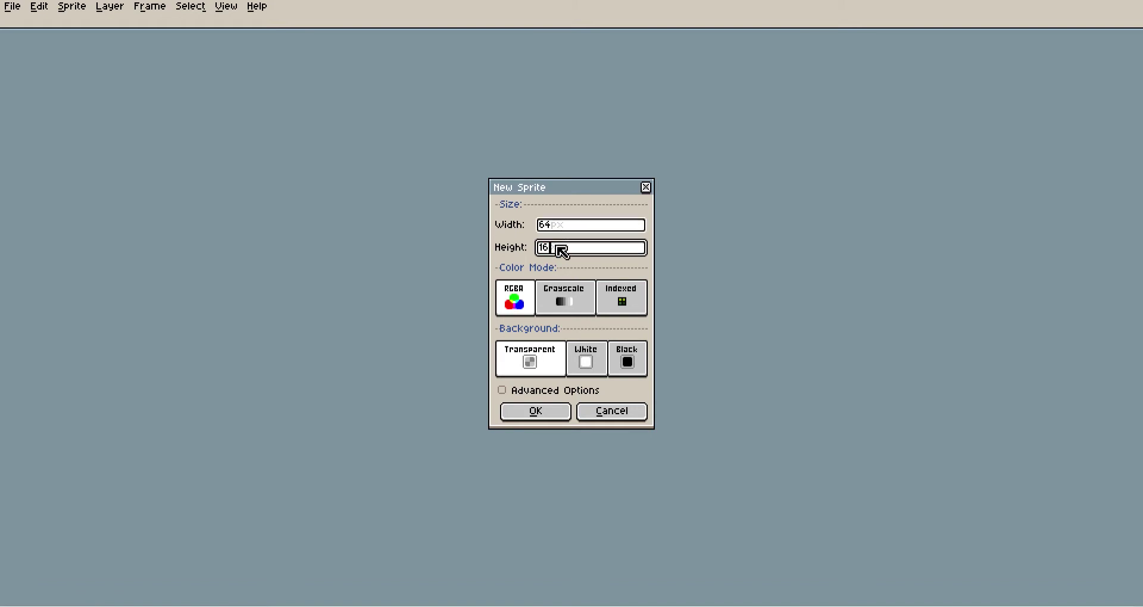
{"action": "left_click", "coordinate": [535, 411]}
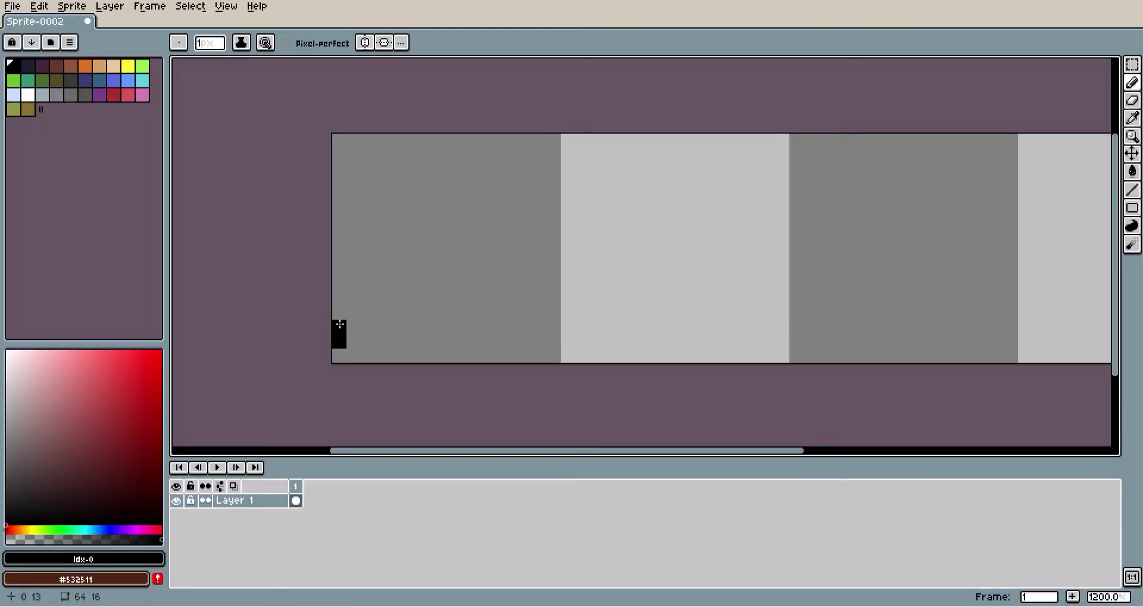
Draw the first slime's black outline in the first cell with the Pencil
{"action": "left_click", "coordinate": [368, 355]}
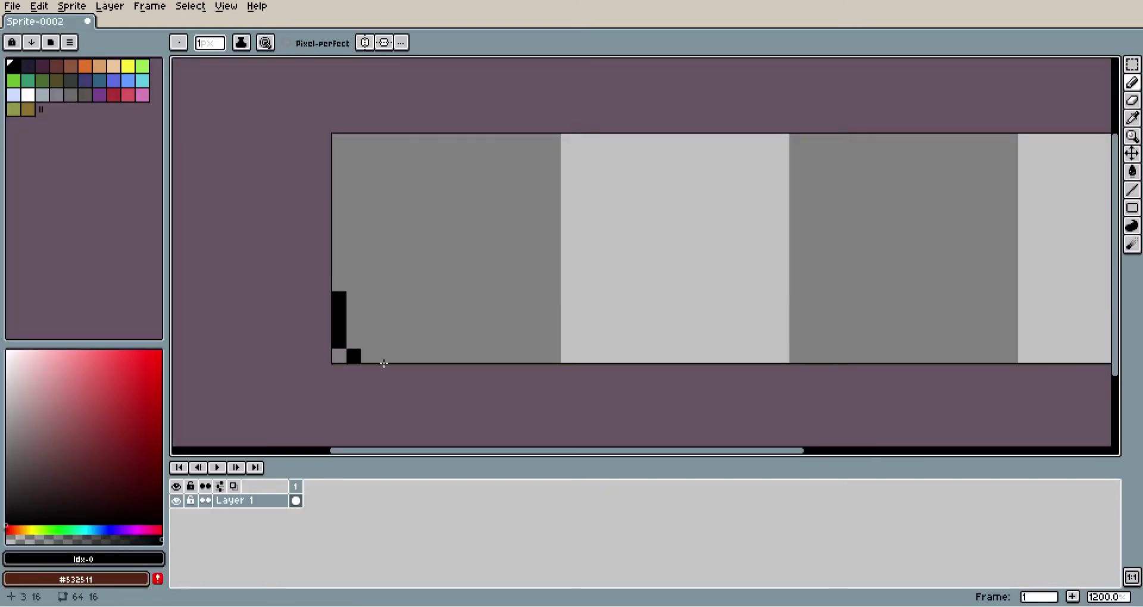
{"action": "left_click", "coordinate": [354, 342]}
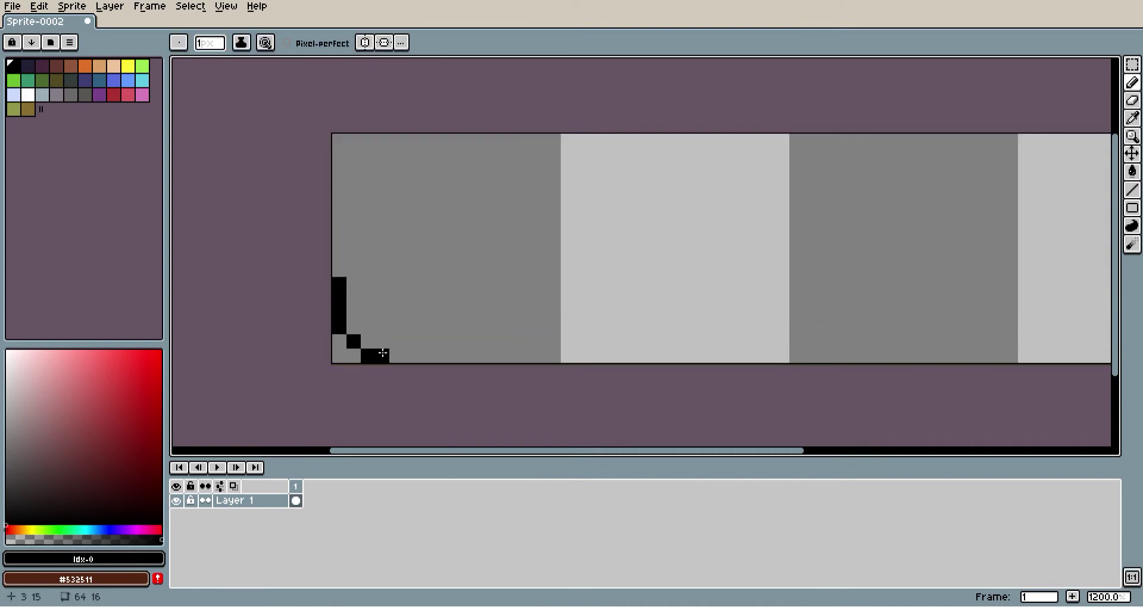
{"action": "mouse_move", "coordinate": [382, 353]}
{"action": "left_mouse_down"}
{"action": "mouse_move", "coordinate": [546, 321]}
{"action": "mouse_move", "coordinate": [539, 265]}
{"action": "mouse_move", "coordinate": [482, 211]}
{"action": "mouse_move", "coordinate": [348, 280]}
{"action": "left_mouse_up"}
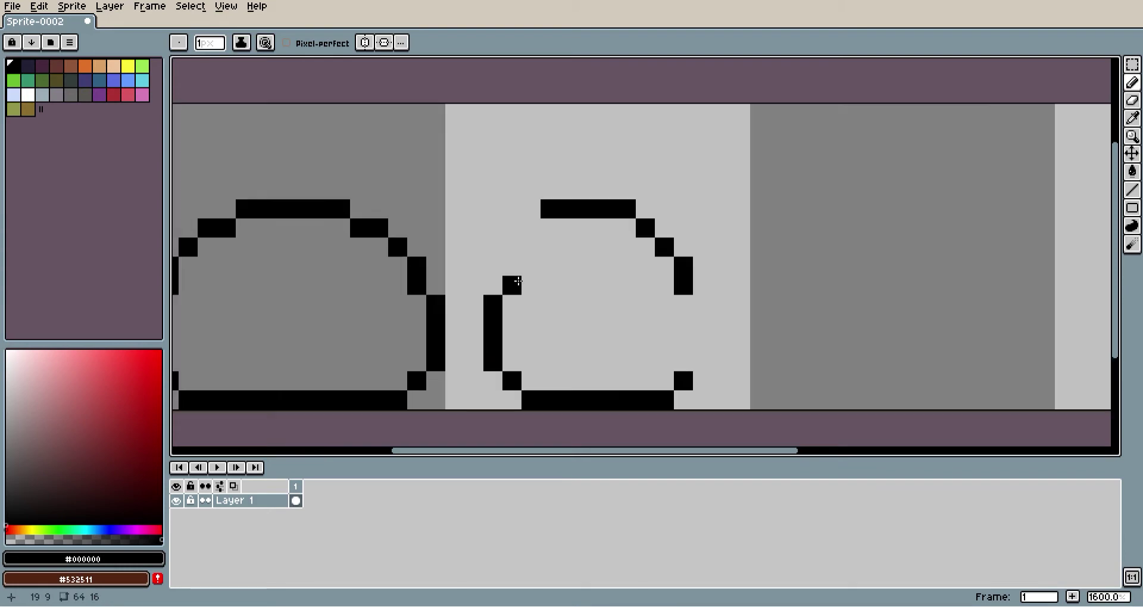
{"action": "key", "text": "ctrl+z"}
Draw the second slime's outline in the second cell
{"action": "left_click_drag", "start_coordinate": [512, 274], "coordinate": [534, 236]}
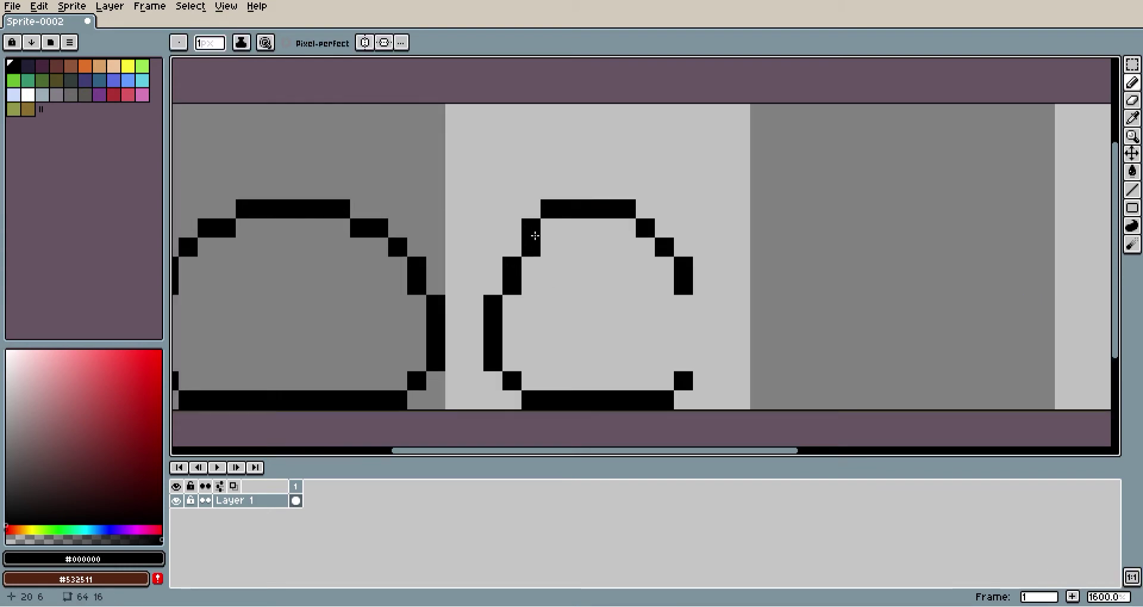
{"action": "key", "text": "ctrl+z"}
{"action": "left_click", "coordinate": [588, 220]}
{"action": "middle_click_drag", "start_coordinate": [605, 271], "coordinate": [657, 240]}
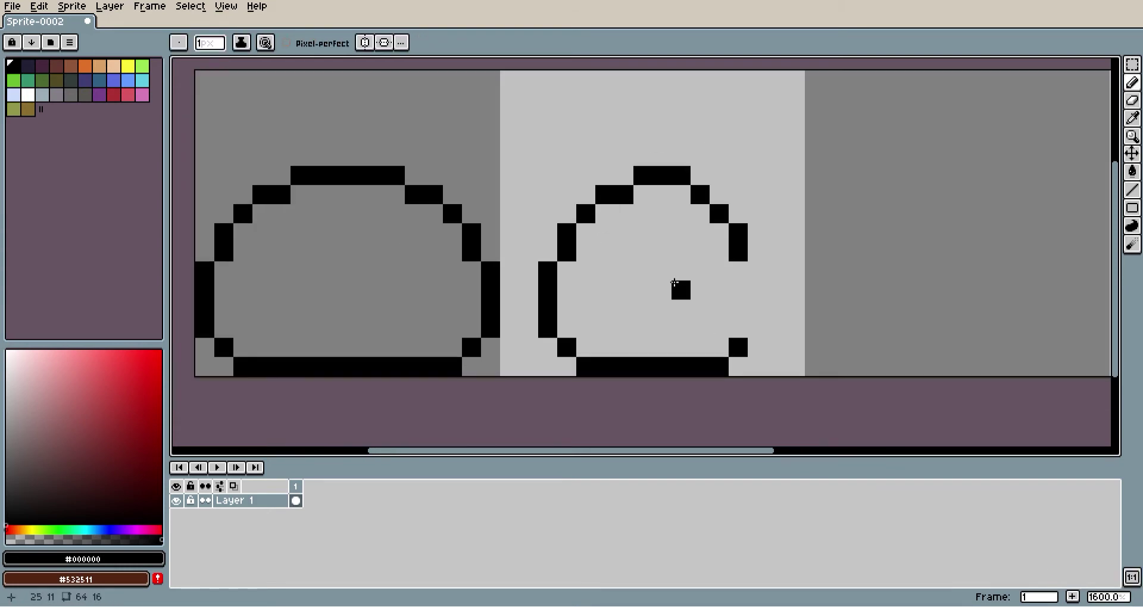
{"action": "left_click_drag", "start_coordinate": [756, 271], "coordinate": [757, 329]}
{"action": "scroll", "coordinate": [584, 330], "scroll_direction": "down", "scroll_amount": 1}
Copy the second slime outline into the third cell
{"action": "key", "text": "m"}
{"action": "left_click_drag", "start_coordinate": [469, 257], "coordinate": [675, 381]}
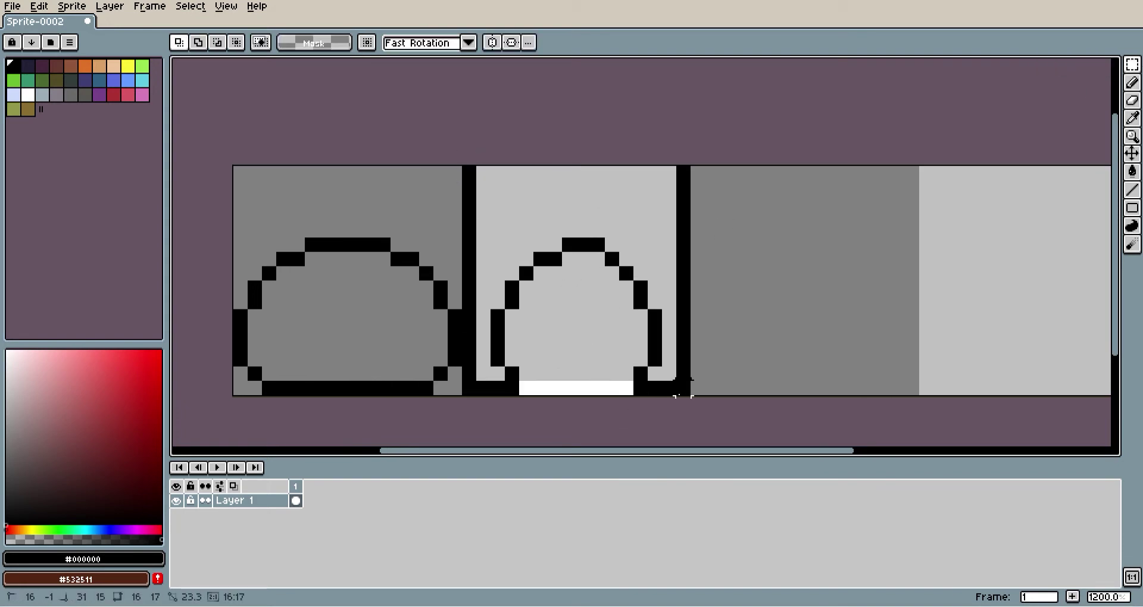
{"action": "key", "text": "ctrl+c"}
{"action": "key", "text": "ctrl+v"}
{"action": "key", "text": "Return"}
Copy the first slime outline into the fourth cell, then clear the selection
{"action": "left_click_drag", "start_coordinate": [238, 162], "coordinate": [455, 402]}
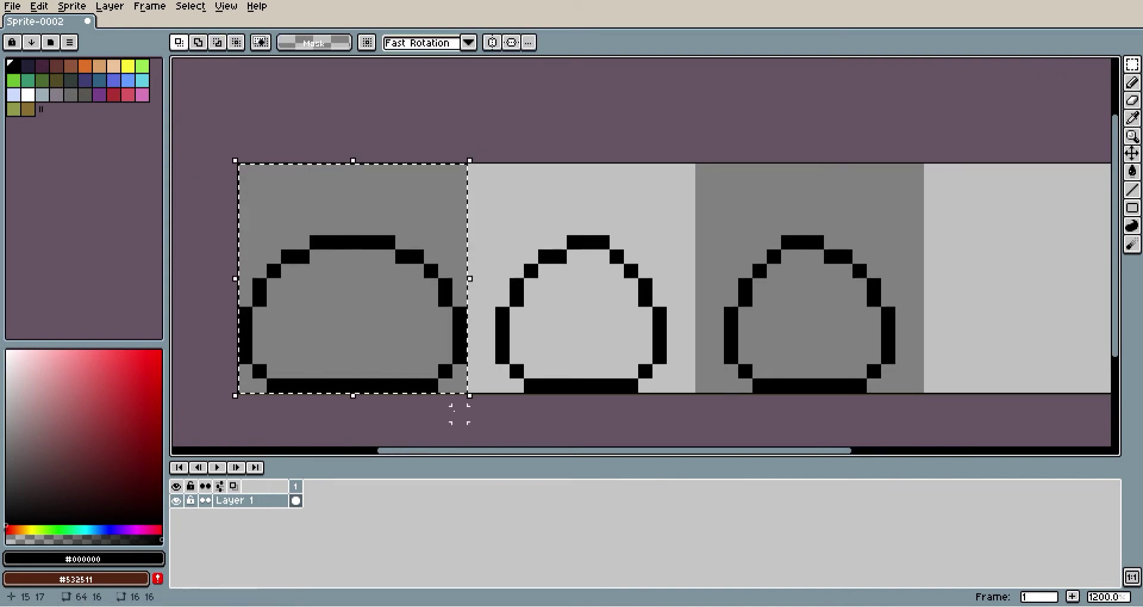
{"action": "key", "text": "ctrl+c"}
{"action": "key", "text": "ctrl+v"}
{"action": "key", "text": "Return"}
{"action": "middle_click_drag", "start_coordinate": [862, 301], "coordinate": [738, 295]}
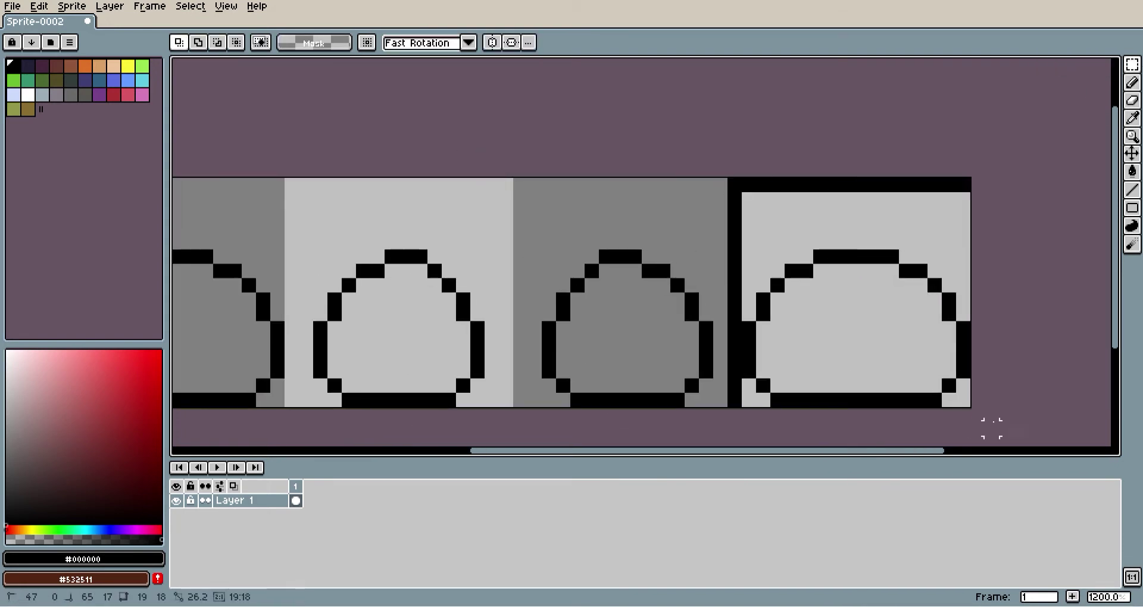
{"action": "scroll", "coordinate": [592, 242], "scroll_direction": "up", "scroll_amount": 3}
{"action": "left_click_drag", "start_coordinate": [488, 200], "coordinate": [577, 405]}
{"action": "scroll", "coordinate": [714, 339], "scroll_direction": "down", "scroll_amount": 2}
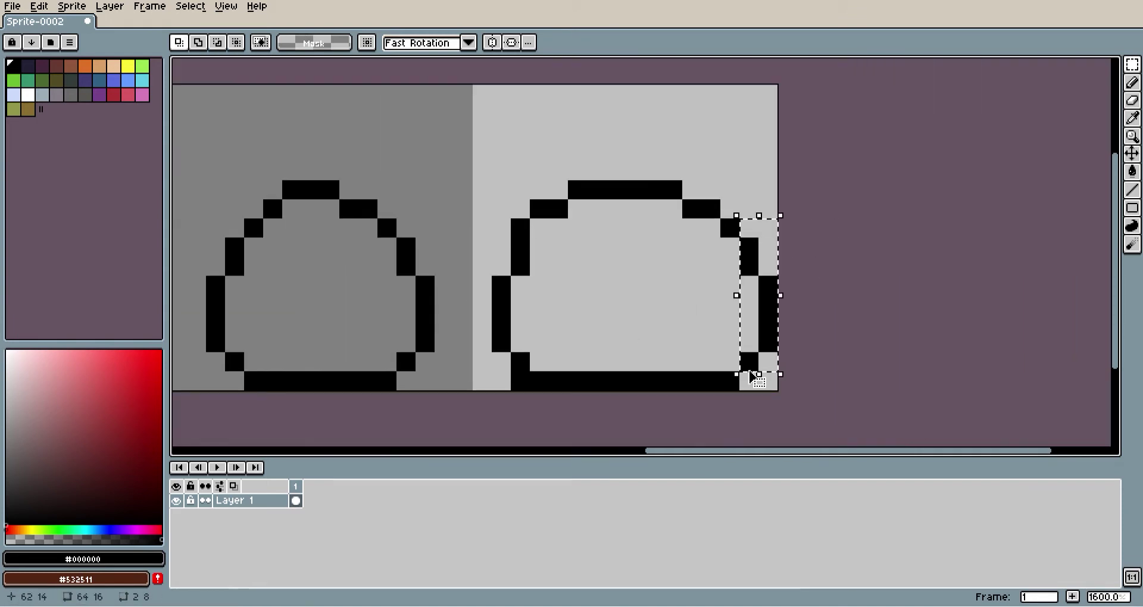
{"action": "key", "text": "ctrl+d"}
{"action": "scroll", "coordinate": [617, 298], "scroll_direction": "down", "scroll_amount": 2}
{"action": "scroll", "coordinate": [740, 294], "scroll_direction": "up", "scroll_amount": 1}
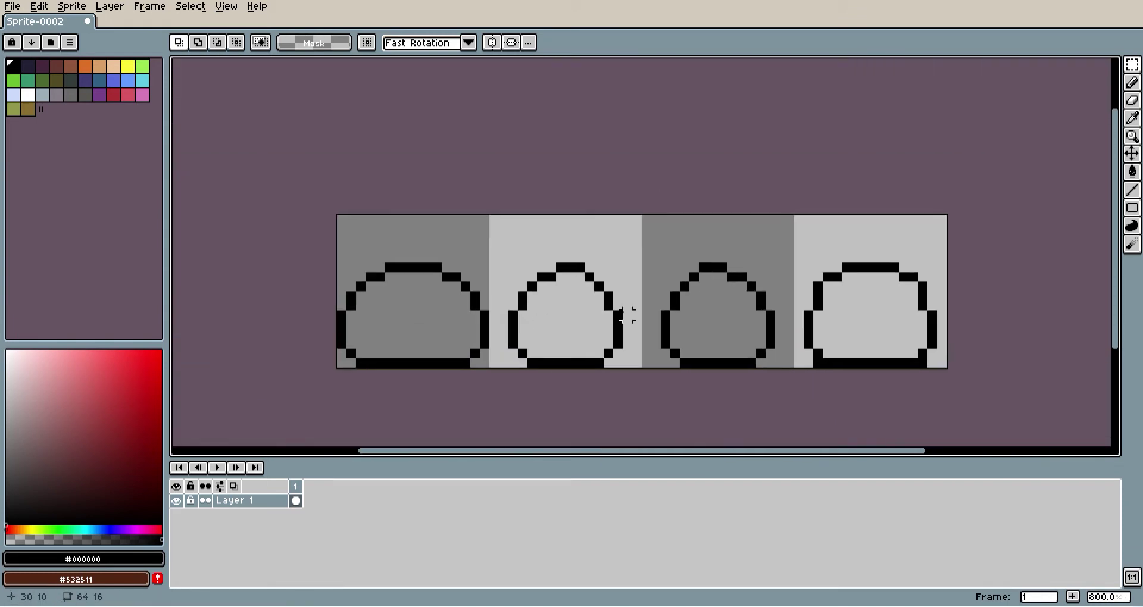
Flood-fill all four slime outlines with green
{"action": "left_click", "coordinate": [143, 65]}
{"action": "key", "text": "g"}
{"action": "left_click", "coordinate": [482, 298]}
{"action": "left_click", "coordinate": [638, 298]}
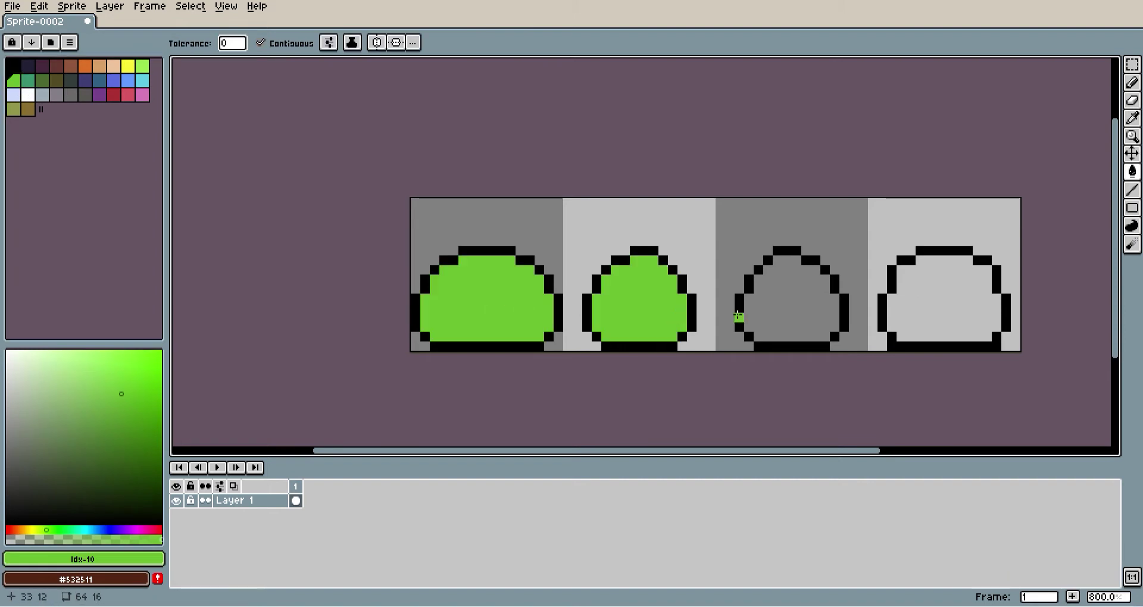
{"action": "left_click", "coordinate": [792, 298]}
{"action": "left_click", "coordinate": [944, 304]}
{"action": "scroll", "coordinate": [486, 287], "scroll_direction": "up", "scroll_amount": 1}
{"action": "scroll", "coordinate": [486, 287], "scroll_direction": "up", "scroll_amount": 1}
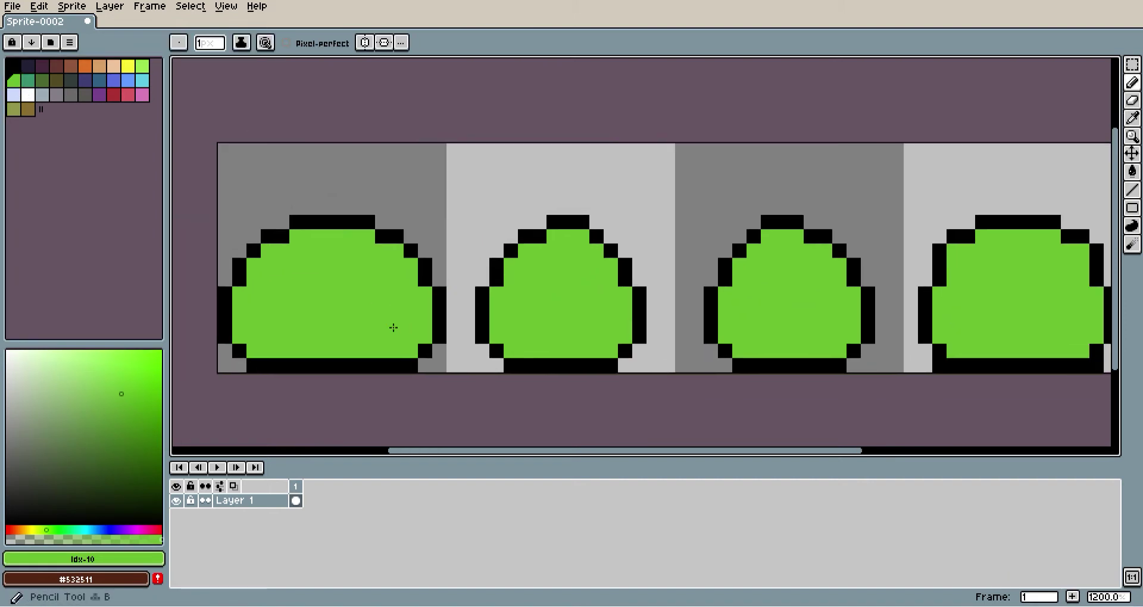
Add a light highlight and darker green shading to the first slime
{"action": "left_click", "coordinate": [321, 315], "text": "alt"}
{"action": "left_click", "coordinate": [142, 66]}
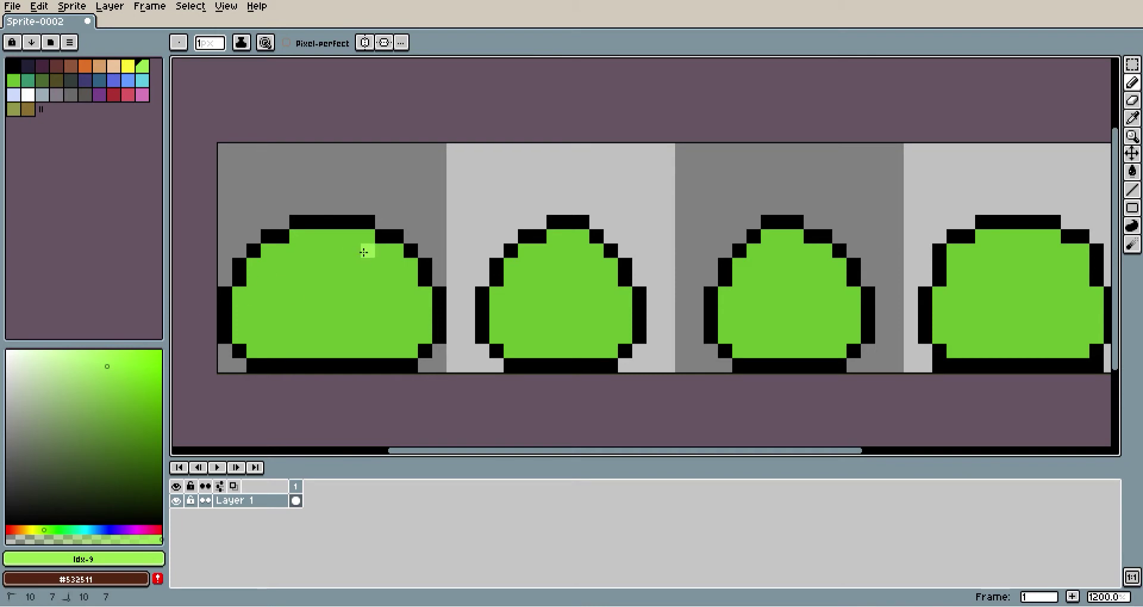
{"action": "left_click_drag", "start_coordinate": [374, 284], "coordinate": [384, 265]}
{"action": "middle_click_drag", "start_coordinate": [397, 296], "coordinate": [348, 273]}
{"action": "scroll", "coordinate": [322, 301], "scroll_direction": "left", "scroll_amount": 4}
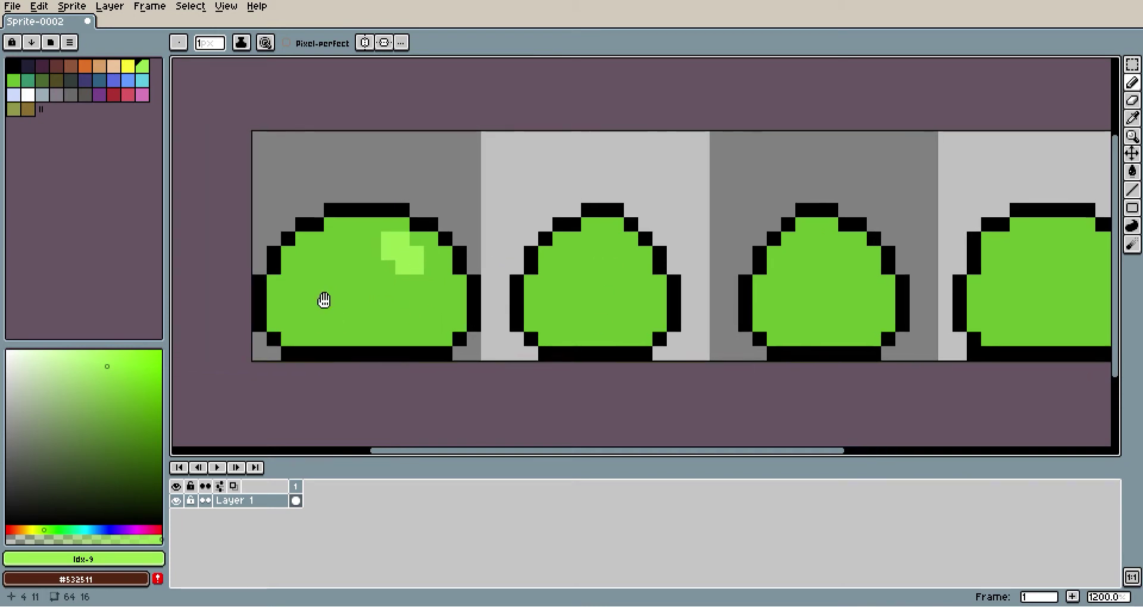
{"action": "scroll", "coordinate": [323, 315], "scroll_direction": "left", "scroll_amount": 2}
{"action": "left_click", "coordinate": [378, 316], "text": "alt"}
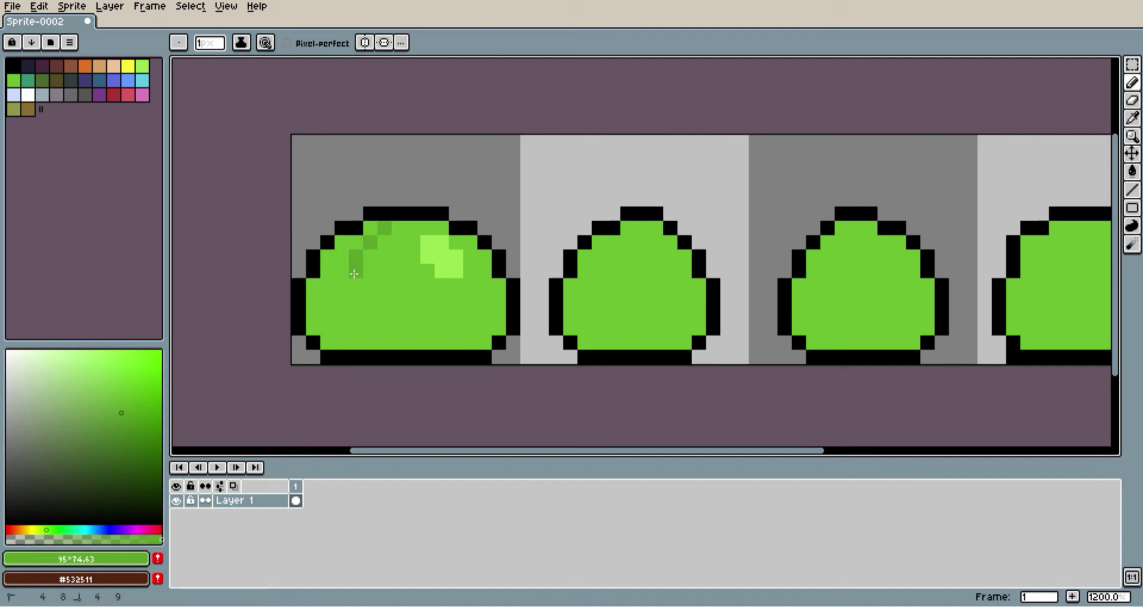
{"action": "left_click_drag", "start_coordinate": [398, 315], "coordinate": [414, 333]}
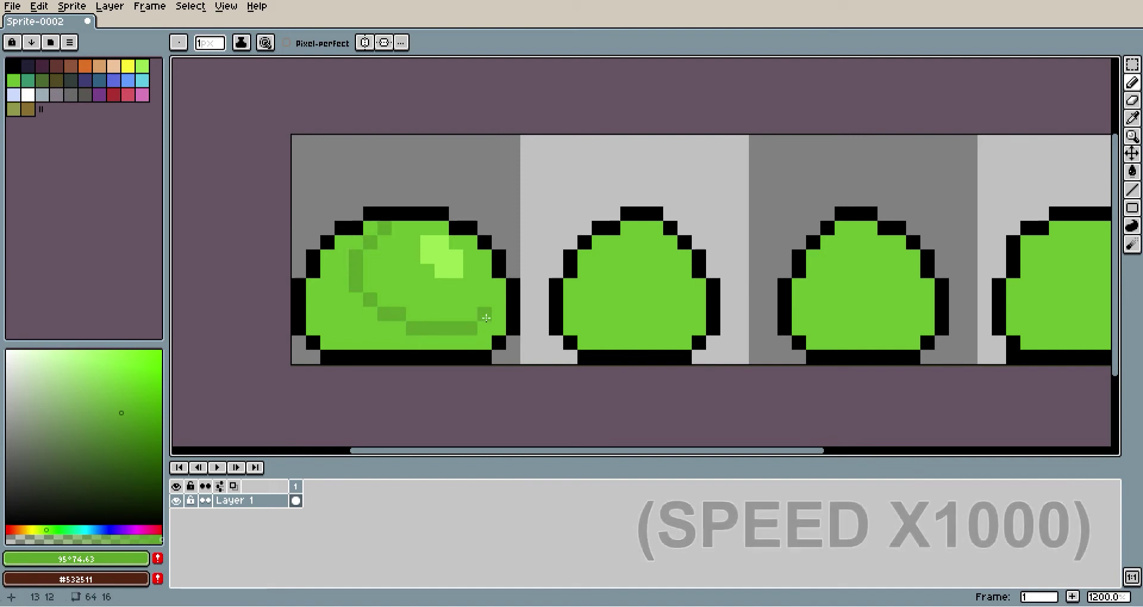
Draw black eyes on the second, third and fourth slimes
{"action": "scroll", "coordinate": [414, 314], "scroll_direction": "up", "scroll_amount": 1}
{"action": "scroll", "coordinate": [414, 314], "scroll_direction": "down", "scroll_amount": 2}
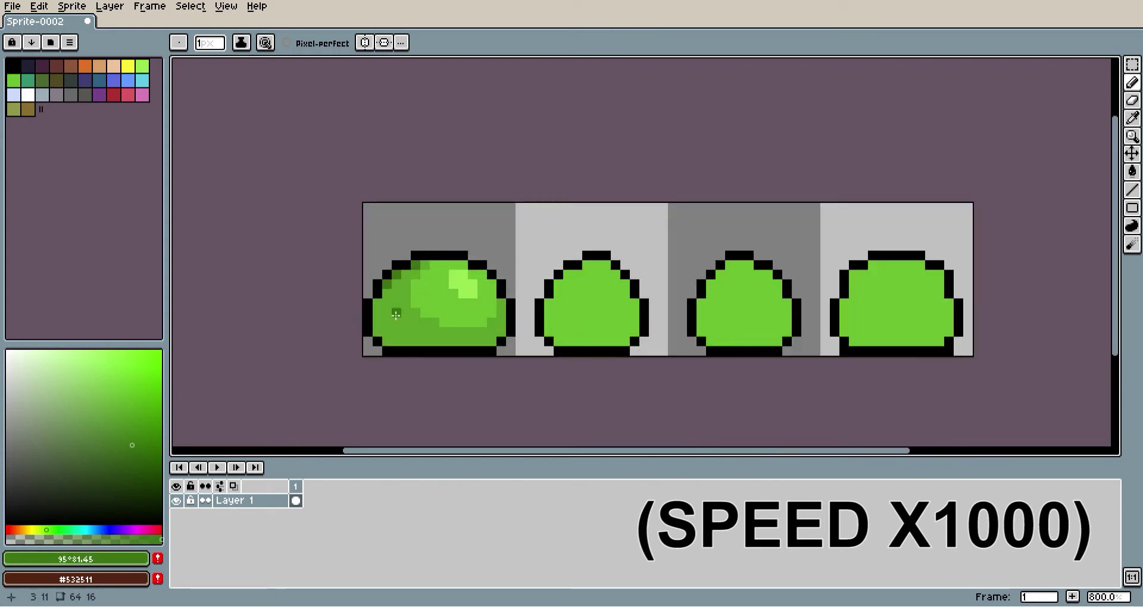
{"action": "scroll", "coordinate": [596, 250], "scroll_direction": "down", "scroll_amount": 3}
{"action": "scroll", "coordinate": [620, 213], "scroll_direction": "up", "scroll_amount": 1}
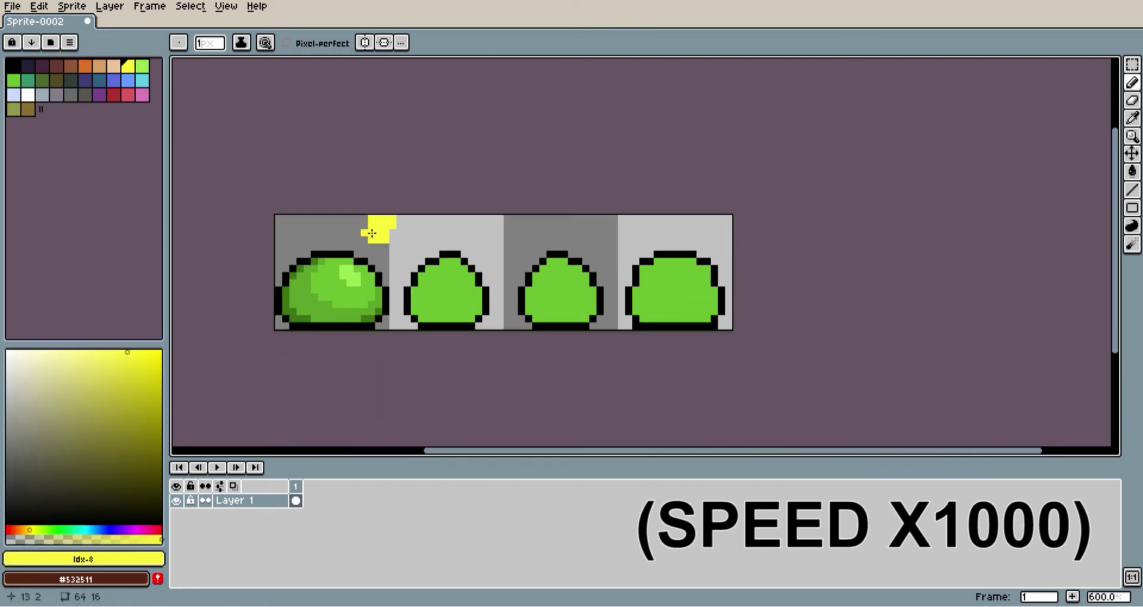
{"action": "scroll", "coordinate": [511, 283], "scroll_direction": "up", "scroll_amount": 2}
{"action": "left_click", "coordinate": [471, 333], "text": "alt"}
{"action": "left_click_drag", "start_coordinate": [427, 256], "coordinate": [427, 270]}
{"action": "left_click", "coordinate": [813, 256]}
{"action": "mouse_move", "coordinate": [584, 257]}
{"action": "left_mouse_down"}
{"action": "mouse_move", "coordinate": [584, 271]}
{"action": "mouse_move", "coordinate": [542, 276]}
{"action": "left_mouse_up"}
Paint #99e550 light-green highlights on the second, third and fourth slimes
{"action": "scroll", "coordinate": [813, 260], "scroll_direction": "down", "scroll_amount": 1}
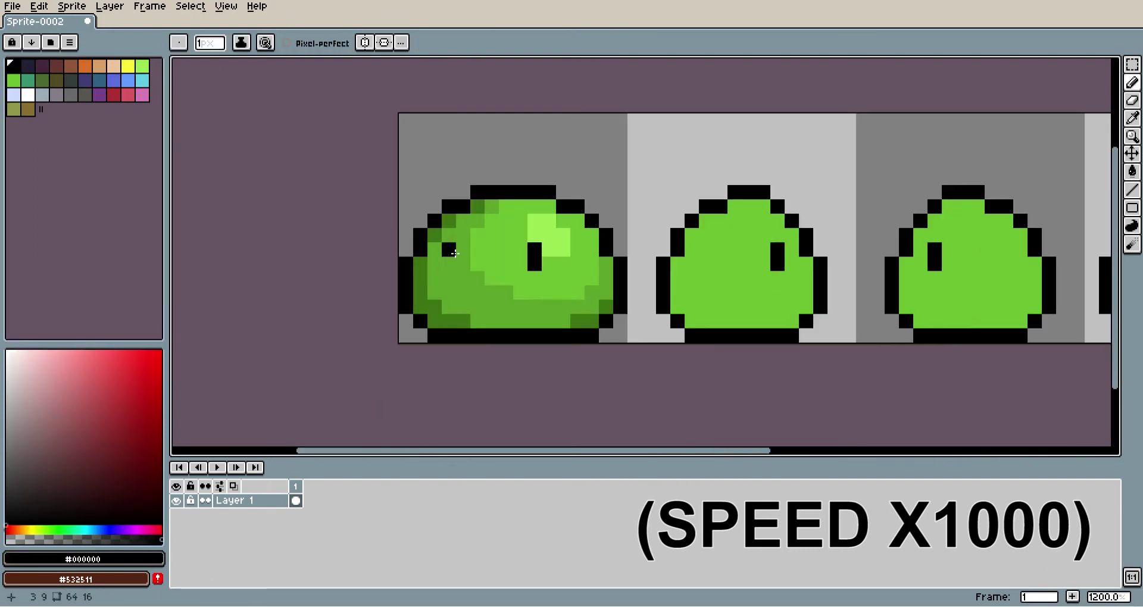
{"action": "scroll", "coordinate": [512, 250], "scroll_direction": "down", "scroll_amount": 2}
{"action": "left_click", "coordinate": [141, 65]}
{"action": "scroll", "coordinate": [500, 243], "scroll_direction": "up", "scroll_amount": 2}
{"action": "left_click_drag", "start_coordinate": [500, 236], "coordinate": [518, 250]}
{"action": "scroll", "coordinate": [512, 250], "scroll_direction": "down", "scroll_amount": 2}
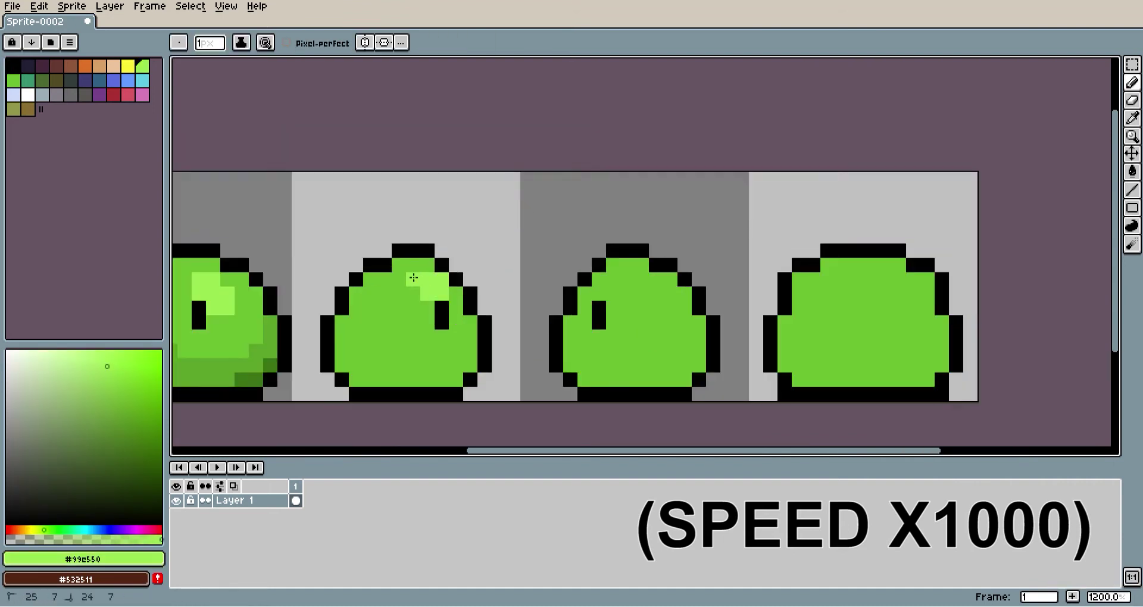
{"action": "scroll", "coordinate": [596, 262], "scroll_direction": "up", "scroll_amount": 2}
{"action": "left_click_drag", "start_coordinate": [571, 280], "coordinate": [604, 311]}
{"action": "scroll", "coordinate": [724, 272], "scroll_direction": "down", "scroll_amount": 2}
{"action": "scroll", "coordinate": [723, 273], "scroll_direction": "up", "scroll_amount": 2}
{"action": "left_click_drag", "start_coordinate": [744, 244], "coordinate": [774, 271]}
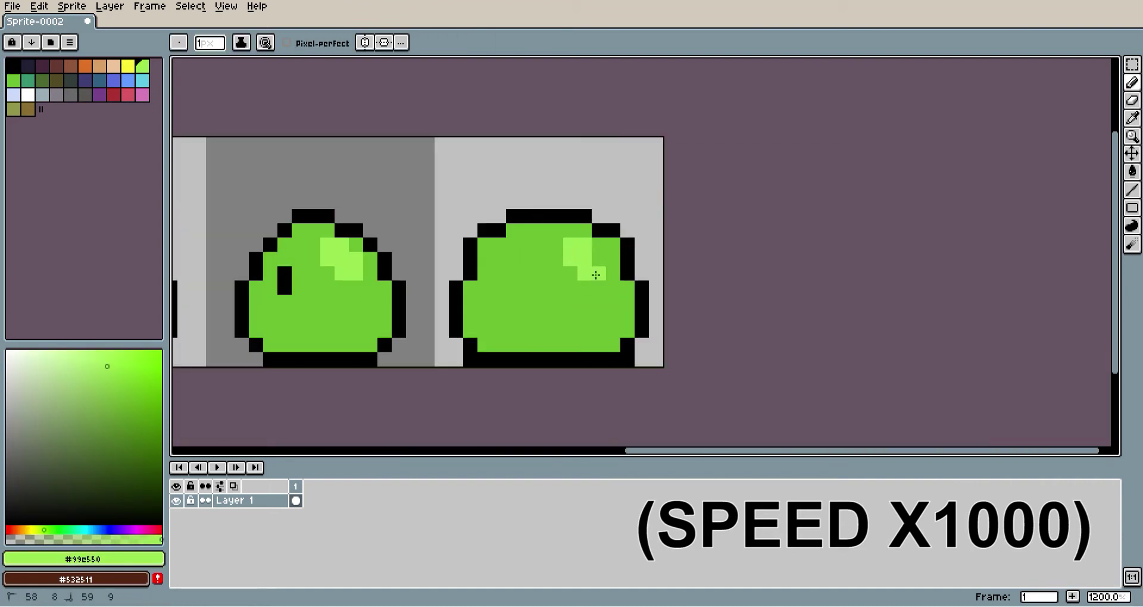
{"action": "scroll", "coordinate": [595, 268], "scroll_direction": "down", "scroll_amount": 3}
{"action": "scroll", "coordinate": [472, 301], "scroll_direction": "up", "scroll_amount": 2}
{"action": "scroll", "coordinate": [502, 250], "scroll_direction": "up", "scroll_amount": 1}
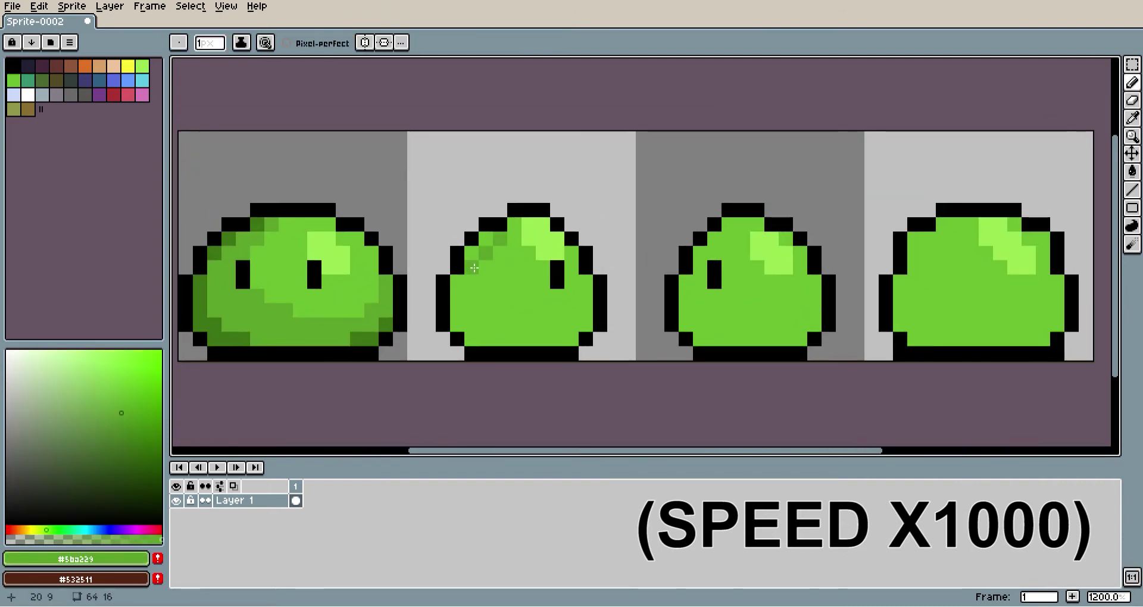
Shade the second slime's left and bottom edges with darker green
{"action": "left_click_drag", "start_coordinate": [473, 268], "coordinate": [589, 322]}
{"action": "scroll", "coordinate": [589, 321], "scroll_direction": "down", "scroll_amount": 1}
{"action": "left_click", "coordinate": [297, 357], "text": "alt"}
{"action": "mouse_move", "coordinate": [488, 321]}
{"action": "left_mouse_down"}
{"action": "mouse_move", "coordinate": [518, 375]}
{"action": "mouse_move", "coordinate": [595, 387]}
{"action": "left_mouse_up"}
{"action": "scroll", "coordinate": [430, 279], "scroll_direction": "down", "scroll_amount": 1}
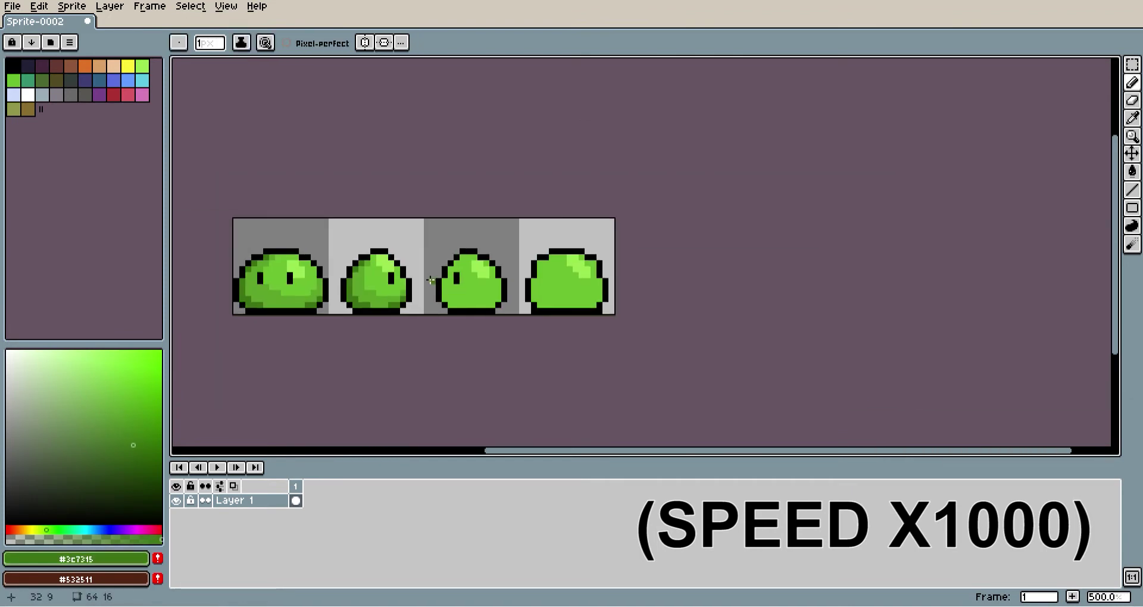
{"action": "scroll", "coordinate": [430, 280], "scroll_direction": "up", "scroll_amount": 1}
Shade the third slime's top, left side and bottom with darker greens
{"action": "left_click", "coordinate": [272, 281], "text": "alt"}
{"action": "scroll", "coordinate": [536, 226], "scroll_direction": "up", "scroll_amount": 1}
{"action": "left_click", "coordinate": [588, 171]}
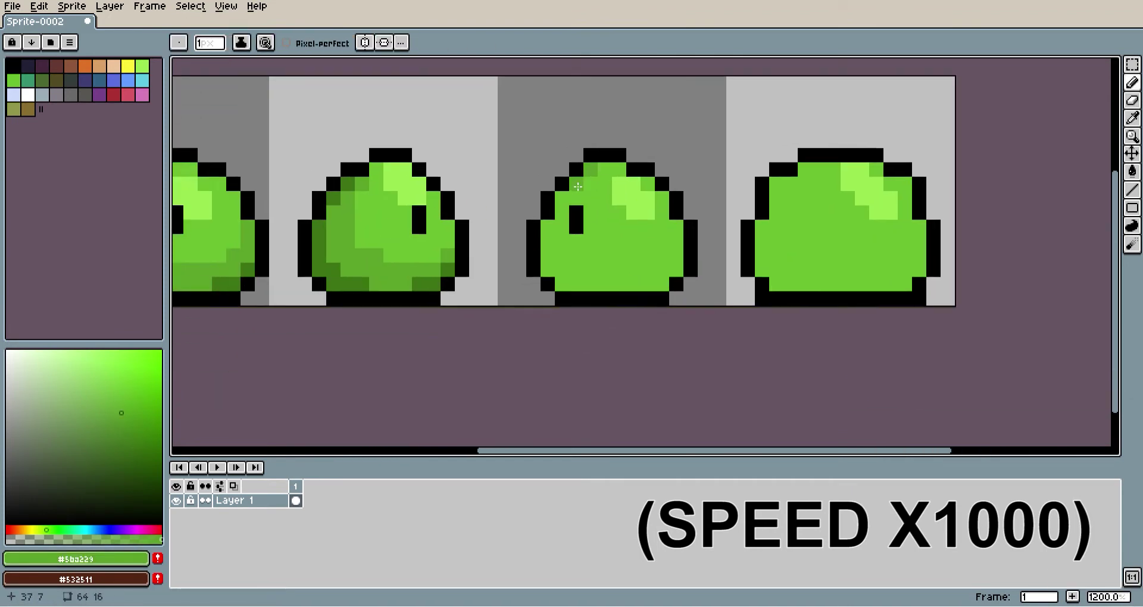
{"action": "left_click_drag", "start_coordinate": [577, 186], "coordinate": [613, 267]}
{"action": "scroll", "coordinate": [620, 281], "scroll_direction": "down", "scroll_amount": 1}
{"action": "scroll", "coordinate": [620, 281], "scroll_direction": "up", "scroll_amount": 1}
{"action": "left_click", "coordinate": [319, 294], "text": "alt"}
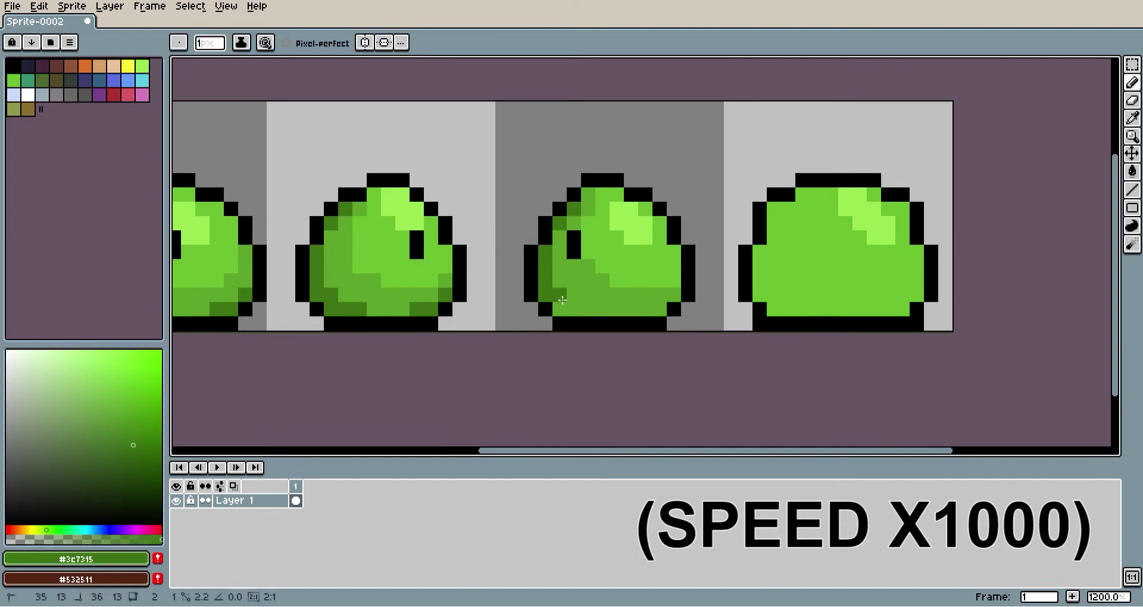
{"action": "left_click_drag", "start_coordinate": [560, 208], "coordinate": [571, 309]}
{"action": "scroll", "coordinate": [572, 309], "scroll_direction": "down", "scroll_amount": 2}
{"action": "scroll", "coordinate": [662, 198], "scroll_direction": "up", "scroll_amount": 2}
{"action": "left_click_drag", "start_coordinate": [662, 198], "coordinate": [613, 298]}
Shade the fourth slime's left and bottom edges in the darkest green, #3c7315
{"action": "left_click_drag", "start_coordinate": [691, 298], "coordinate": [676, 268]}
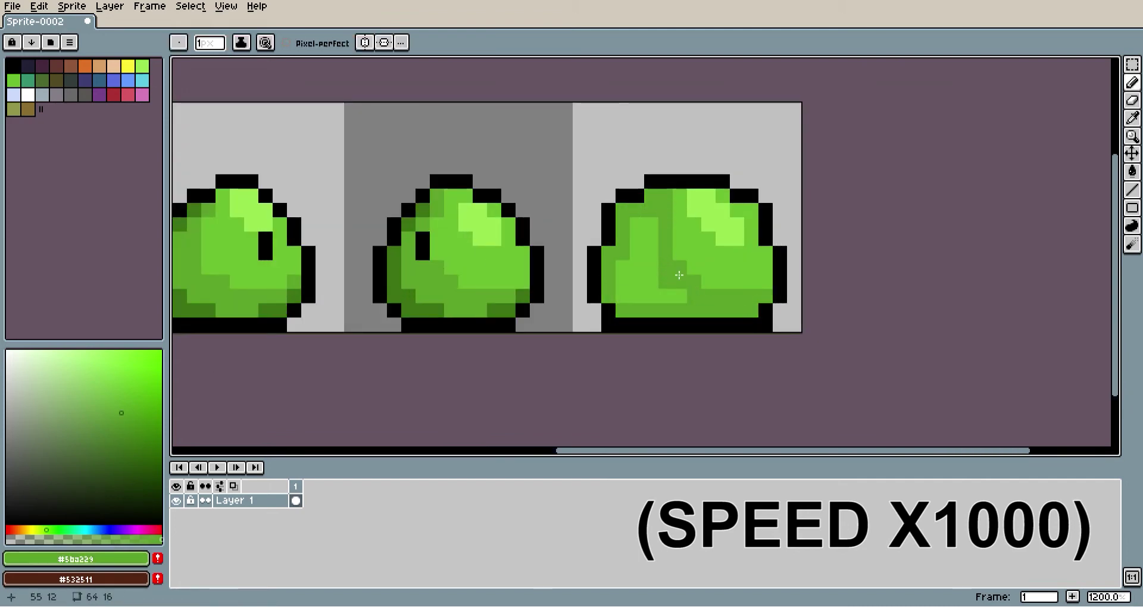
{"action": "left_click", "coordinate": [694, 276], "text": "alt"}
{"action": "scroll", "coordinate": [744, 247], "scroll_direction": "down", "scroll_amount": 1}
{"action": "scroll", "coordinate": [744, 248], "scroll_direction": "up", "scroll_amount": 1}
{"action": "left_click_drag", "start_coordinate": [744, 248], "coordinate": [785, 333]}
{"action": "scroll", "coordinate": [720, 208], "scroll_direction": "down", "scroll_amount": 3}
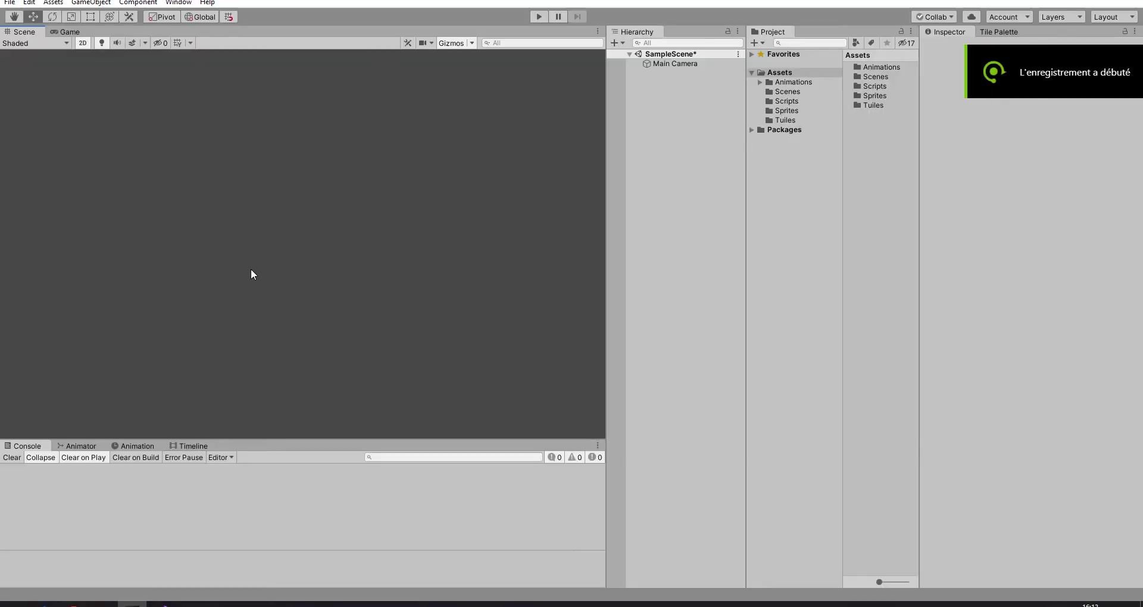
Open the Assets > Sprites folder in the Project window and select the Slime sprite sheet
{"action": "left_click", "coordinate": [788, 91]}
{"action": "left_click", "coordinate": [787, 110]}
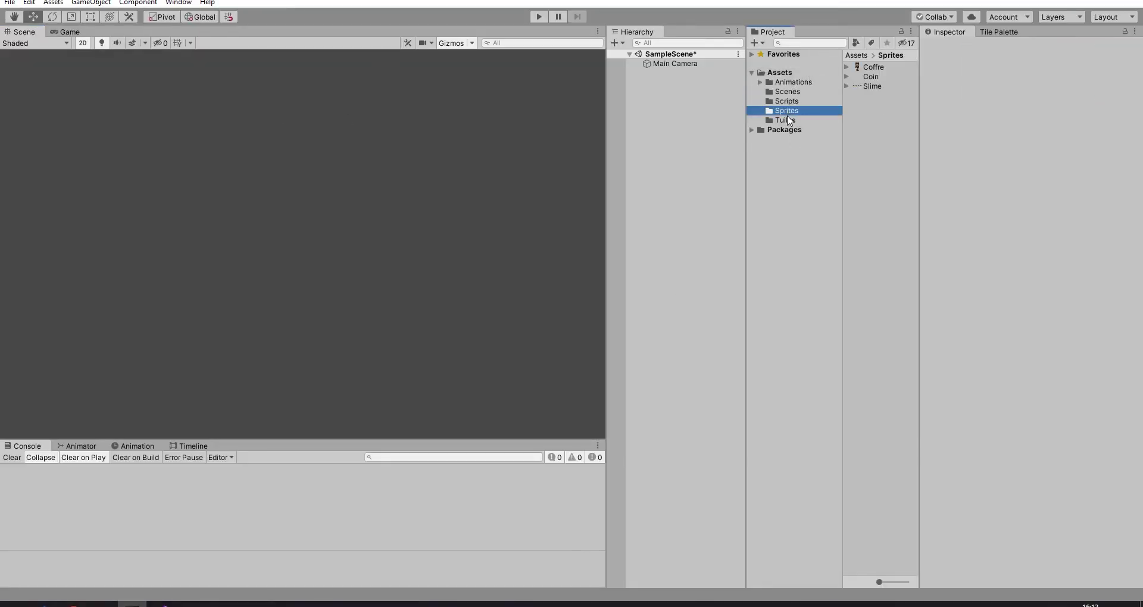
{"action": "left_click", "coordinate": [873, 67]}
{"action": "left_click_drag", "start_coordinate": [872, 88], "coordinate": [845, 83]}
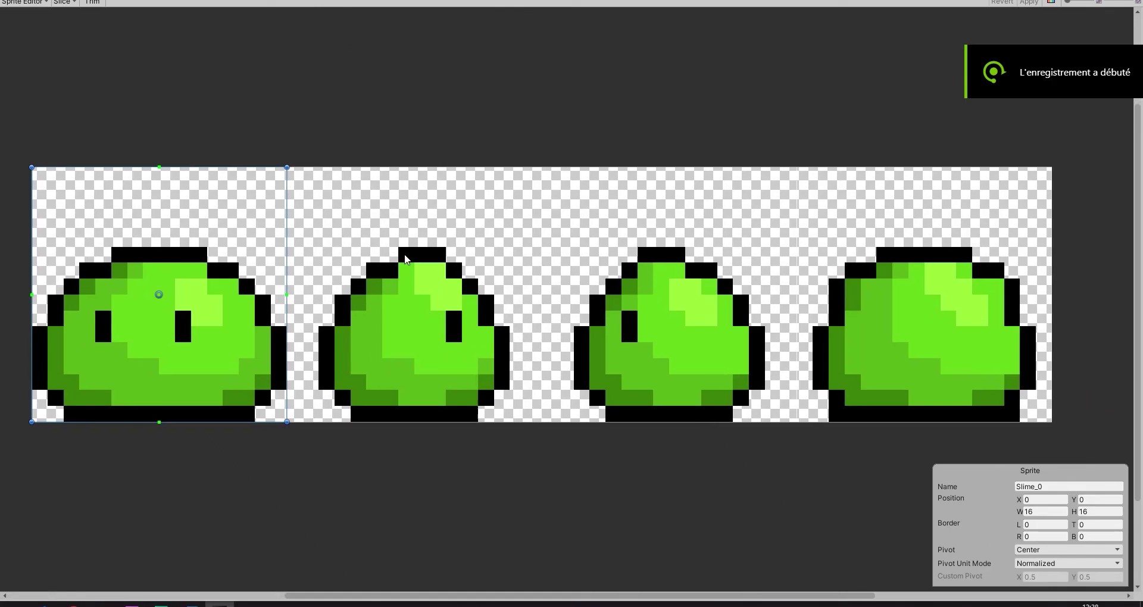
Slice the Slime sheet with Grid By Cell Size into 16×16 sprites
{"action": "left_click", "coordinate": [383, 270]}
{"action": "left_click", "coordinate": [615, 304]}
{"action": "left_click", "coordinate": [863, 303]}
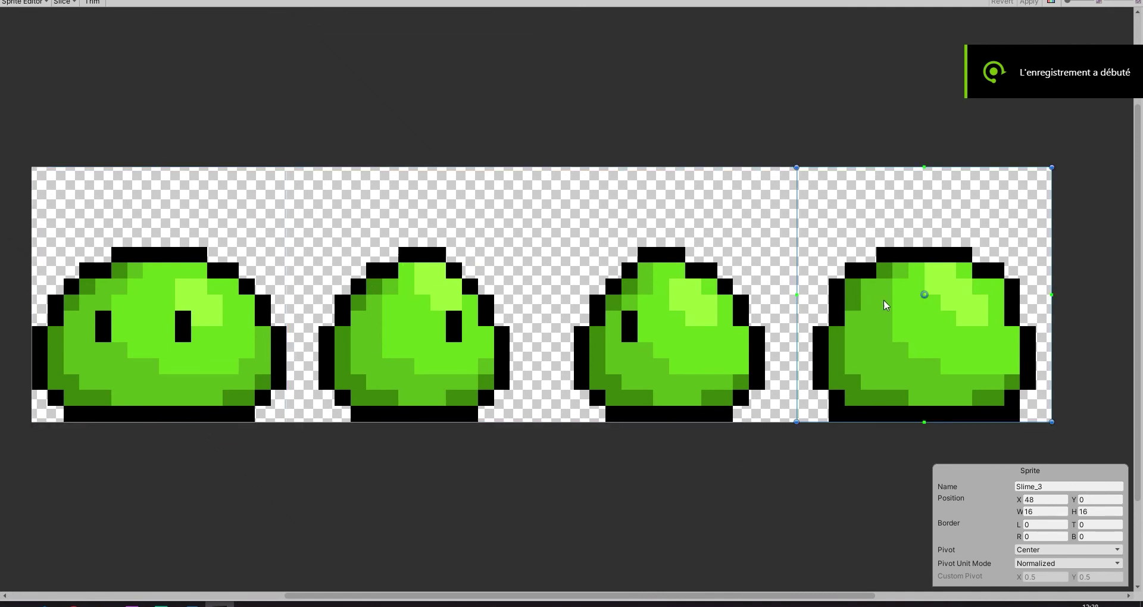
{"action": "left_click", "coordinate": [73, 4]}
{"action": "left_click", "coordinate": [153, 18]}
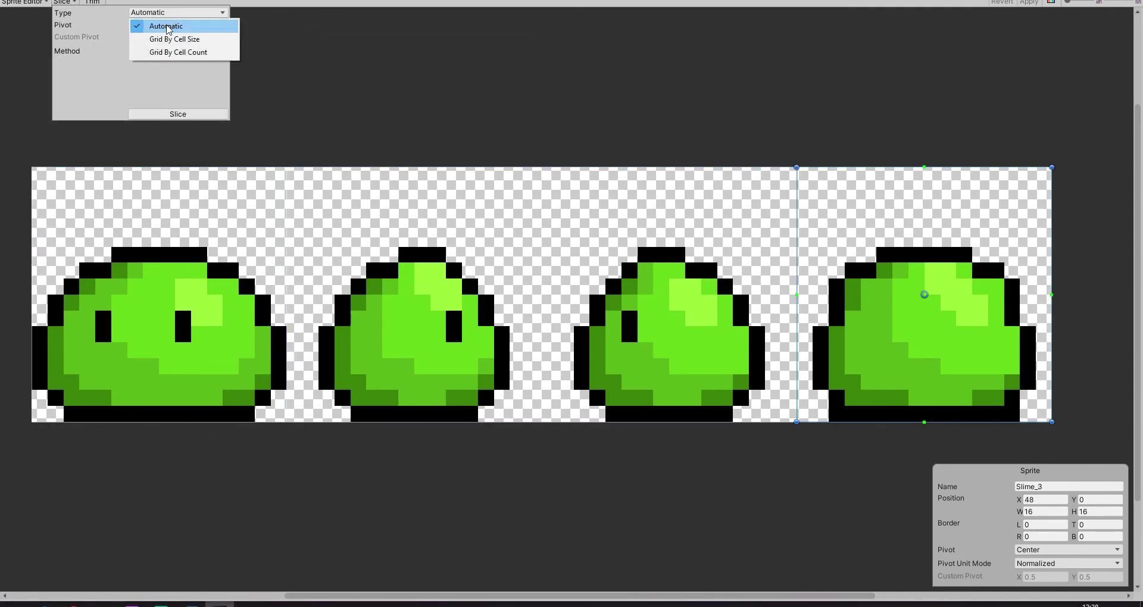
{"action": "left_click", "coordinate": [157, 38]}
{"action": "left_click", "coordinate": [166, 26]}
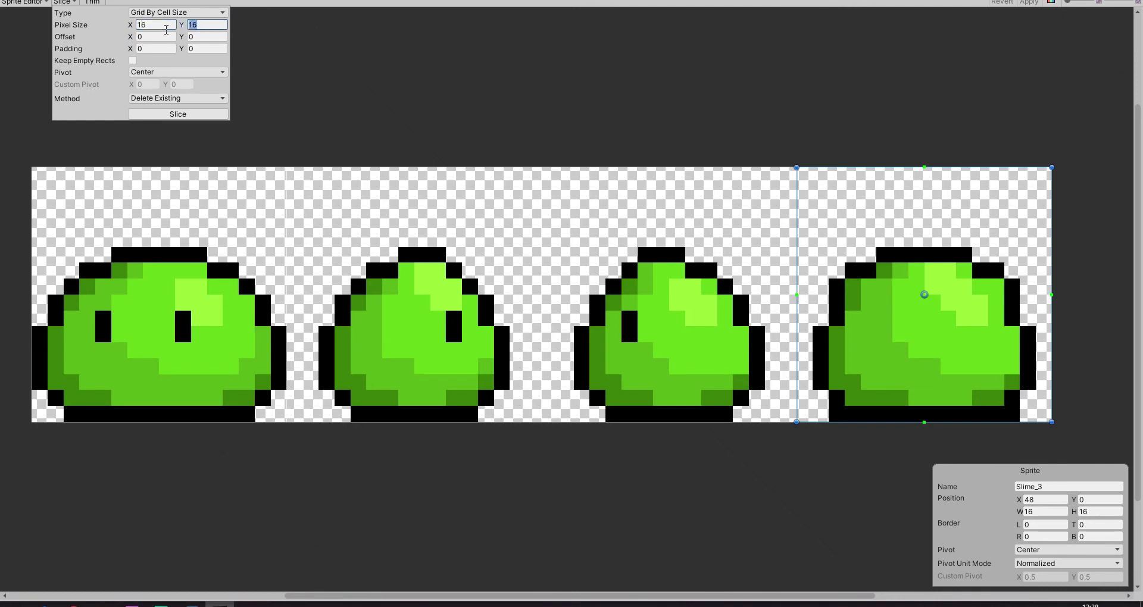
{"action": "key", "text": "Tab"}
{"action": "left_click", "coordinate": [189, 117]}
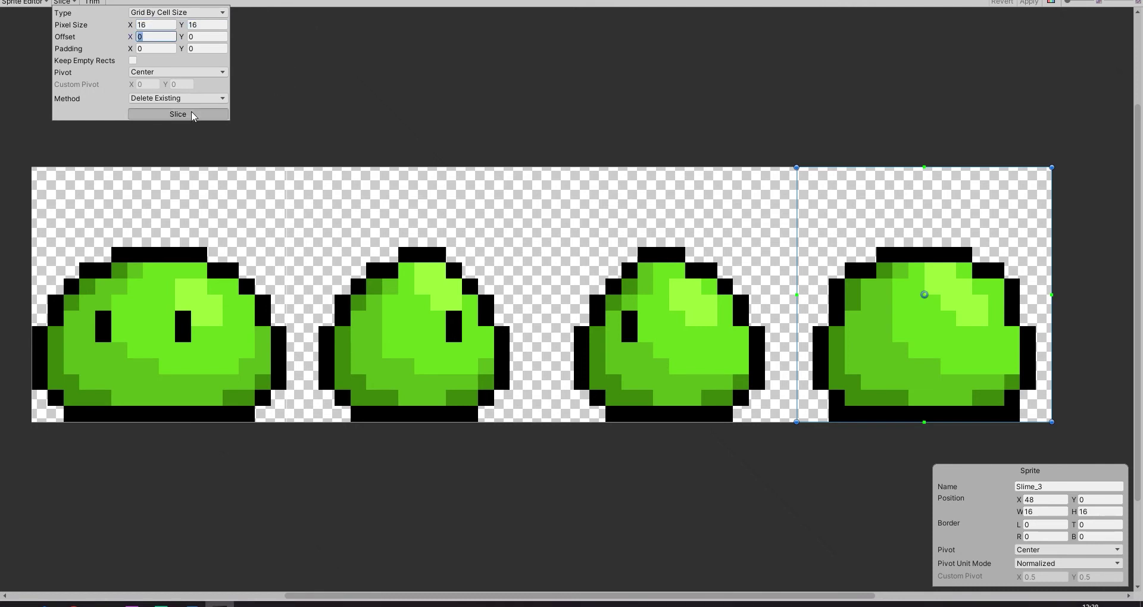
Check the four slices Slime_0 to Slime_3, apply them and close the Sprite Editor
{"action": "left_click", "coordinate": [165, 283]}
{"action": "left_click", "coordinate": [452, 321]}
{"action": "left_click", "coordinate": [676, 304]}
{"action": "left_click", "coordinate": [889, 323]}
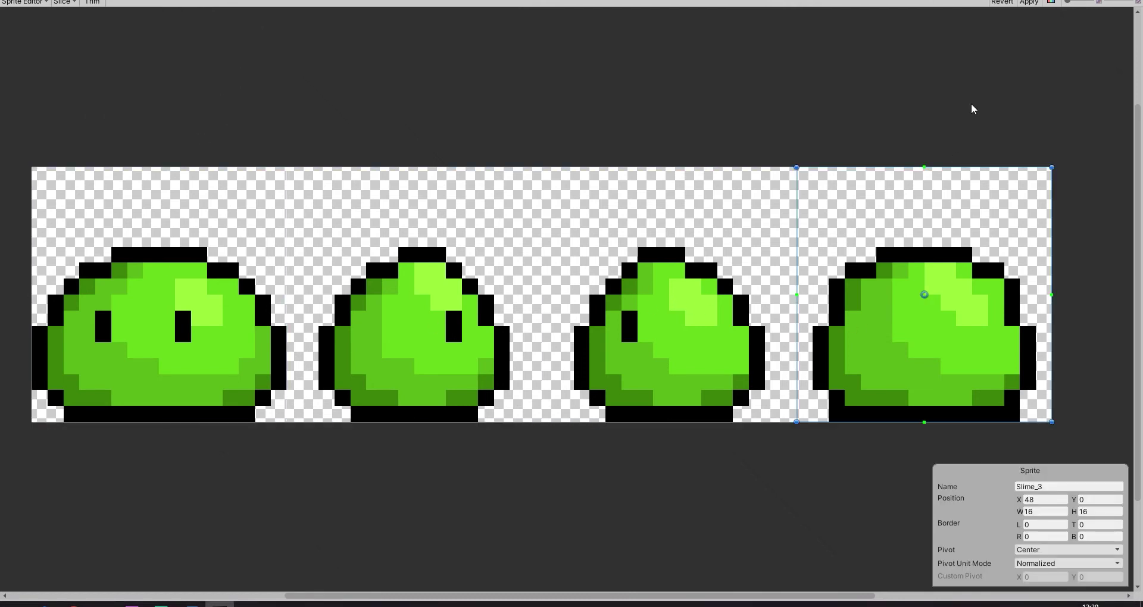
{"action": "left_click", "coordinate": [1028, 2]}
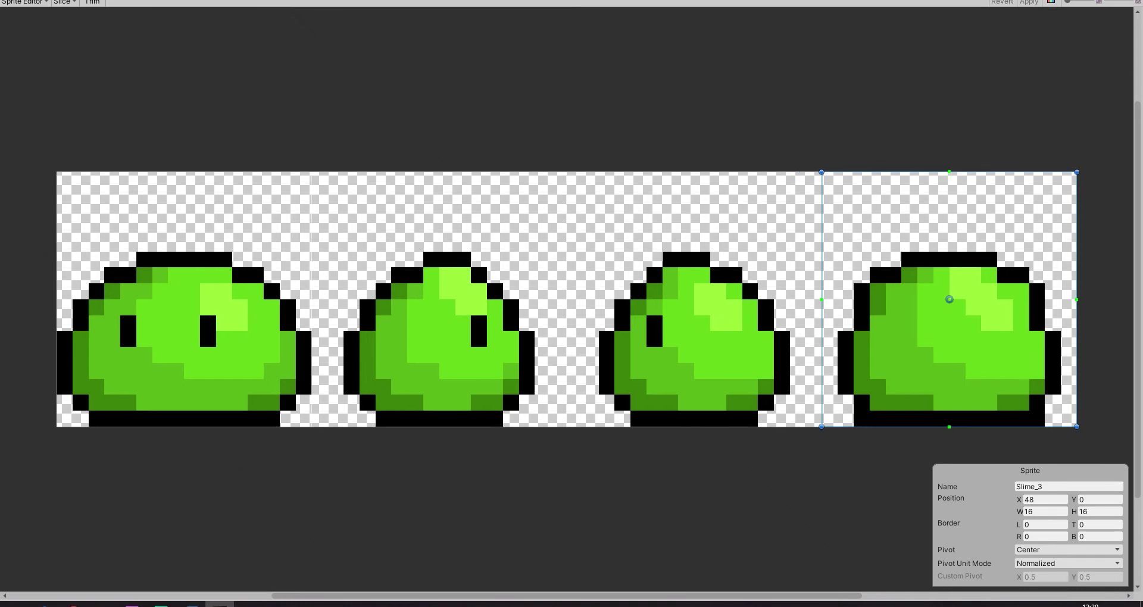
{"action": "left_click", "coordinate": [1138, 2]}
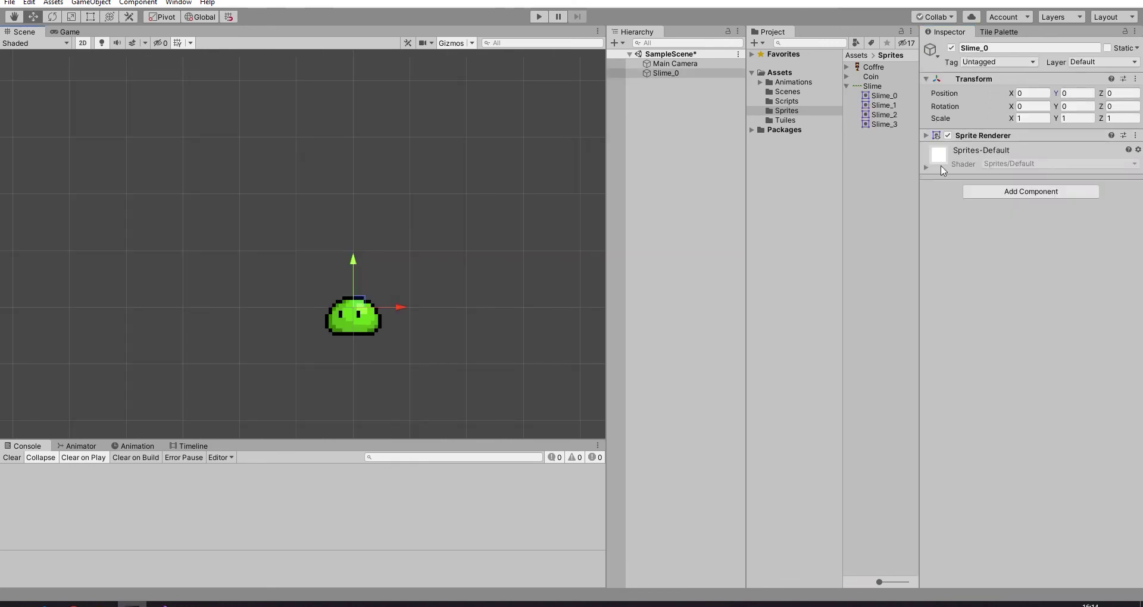
{"action": "left_click", "coordinate": [976, 191]}
Add a Box Collider 2D ('box') and a Rigidbody 2D ('rigi') to Slime_0
{"action": "type", "text": "box"}
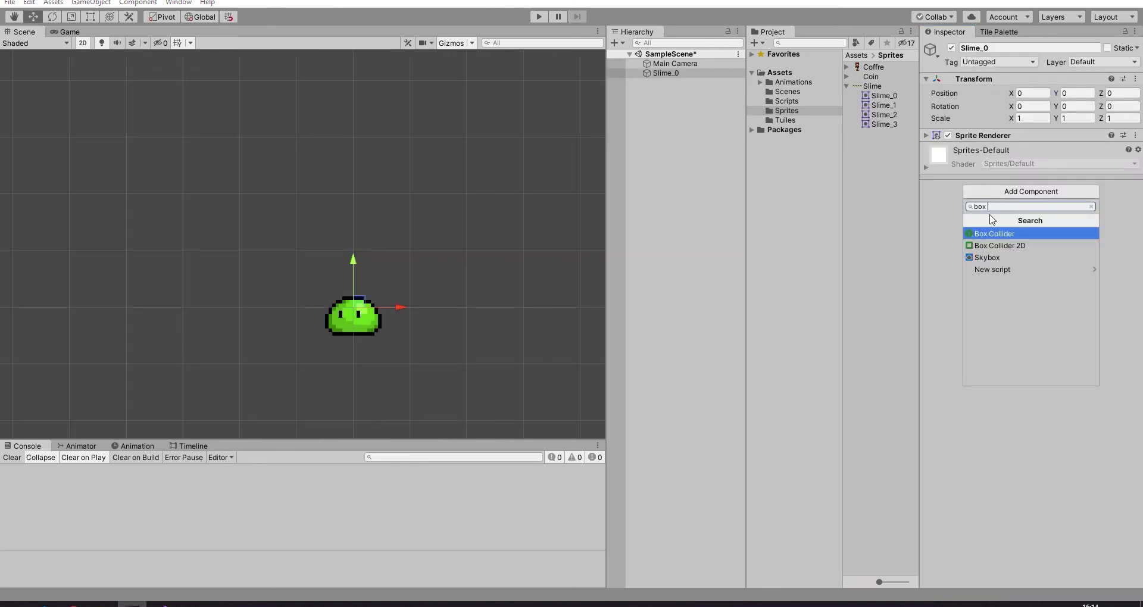
{"action": "left_click", "coordinate": [999, 246]}
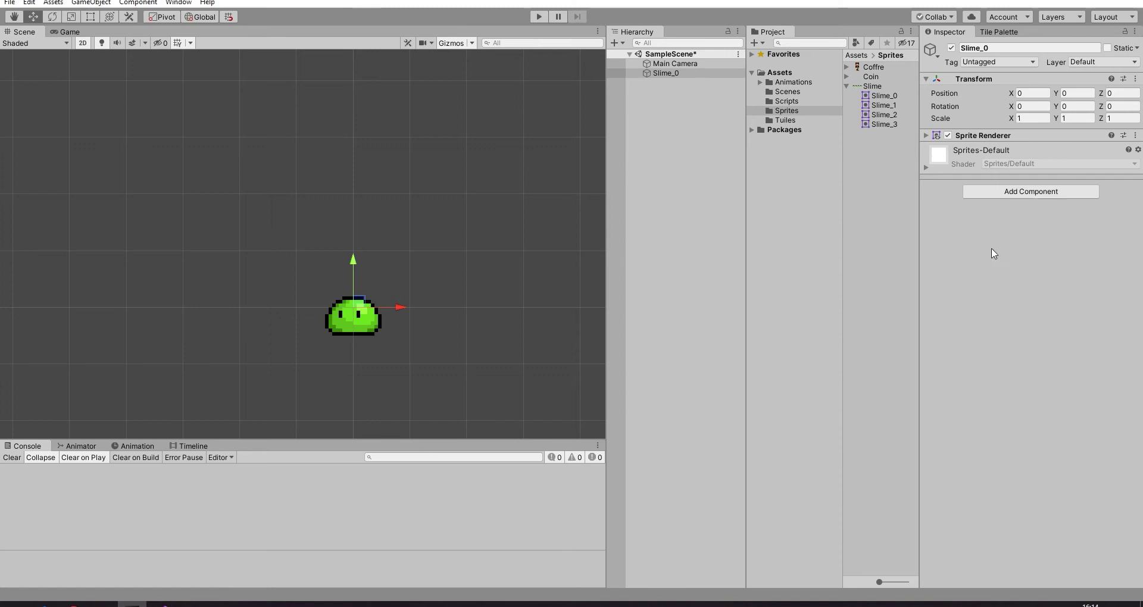
{"action": "left_click", "coordinate": [1008, 206]}
{"action": "type", "text": "rigi"}
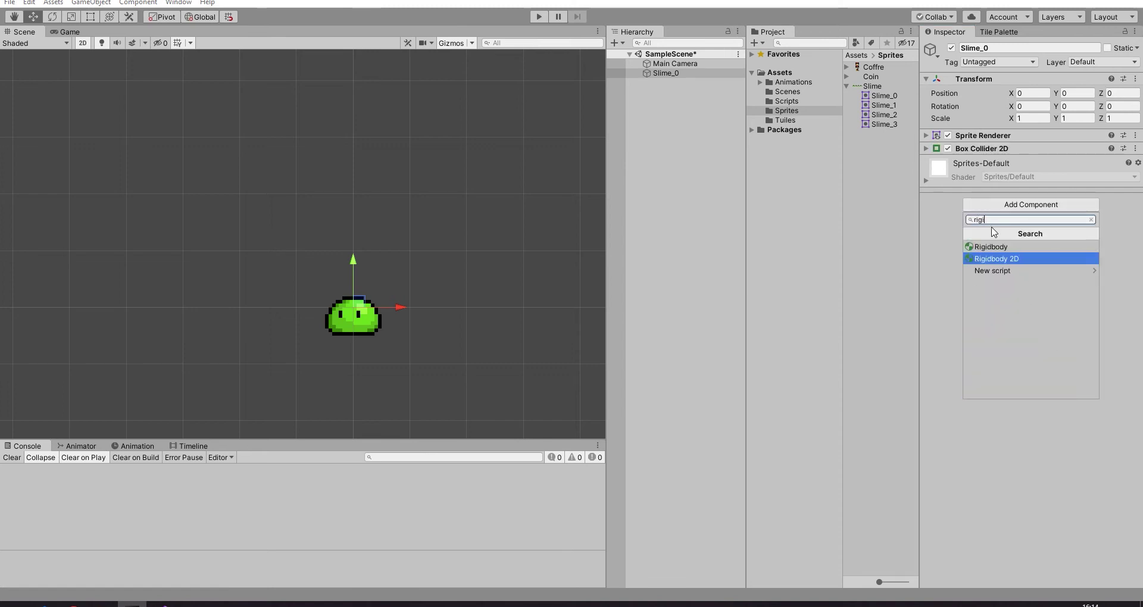
{"action": "left_click", "coordinate": [1006, 262]}
{"action": "left_click", "coordinate": [997, 217]}
{"action": "key", "text": "Up"}
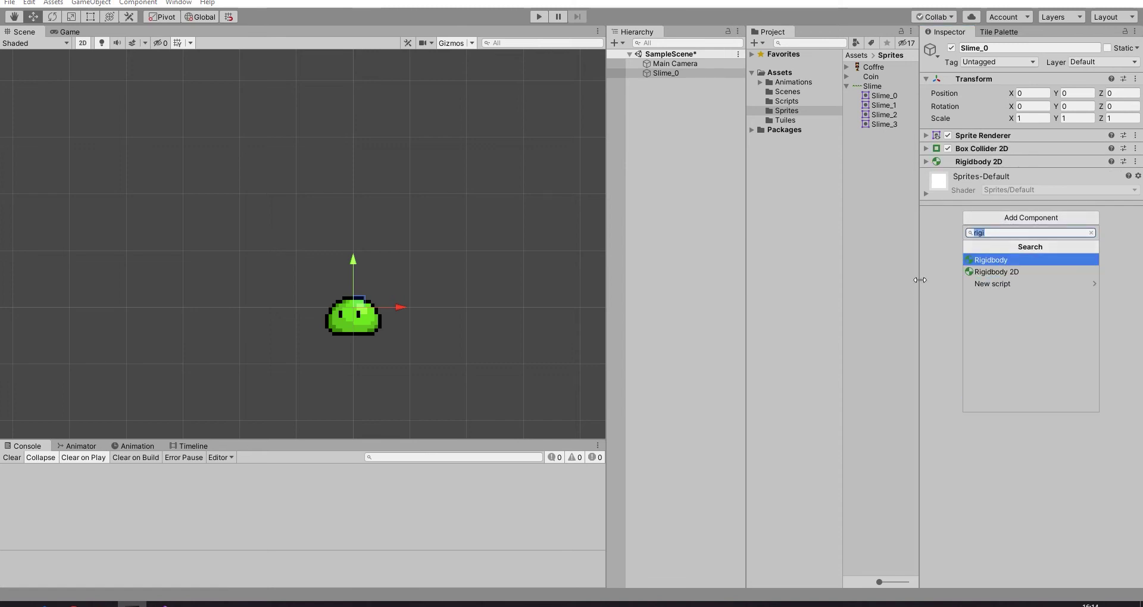
{"action": "key", "text": "Escape"}
{"action": "left_click", "coordinate": [981, 148]}
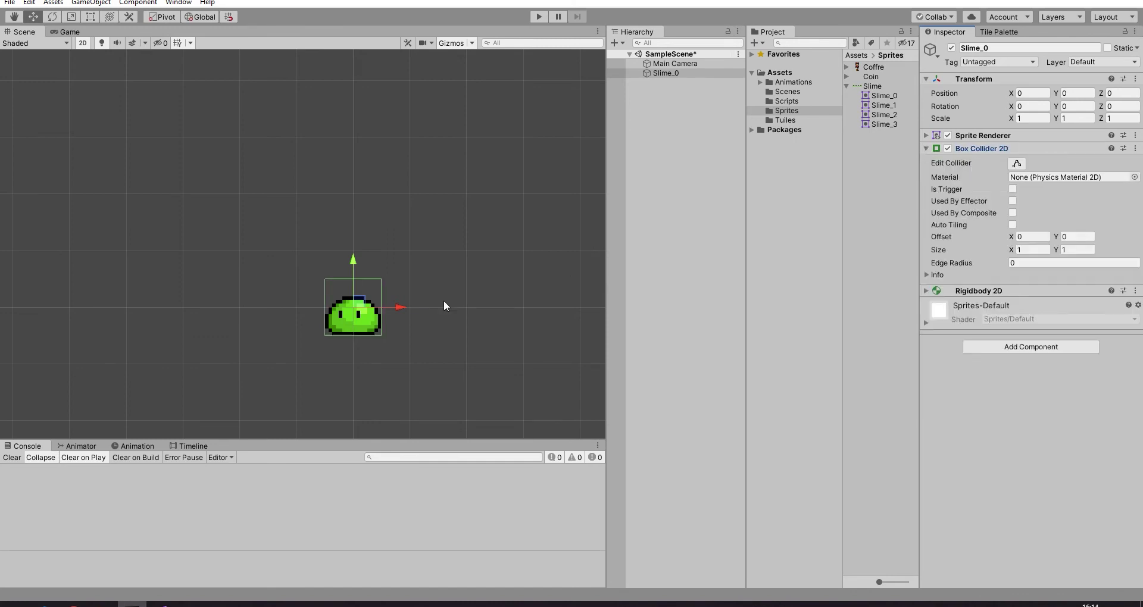
Drag the collider's top edge down to the slime's base, giving about 0.58×0.17 at Y offset −0.41
{"action": "key", "text": "f"}
{"action": "left_click", "coordinate": [1017, 163]}
{"action": "left_click_drag", "start_coordinate": [350, 227], "coordinate": [355, 323]}
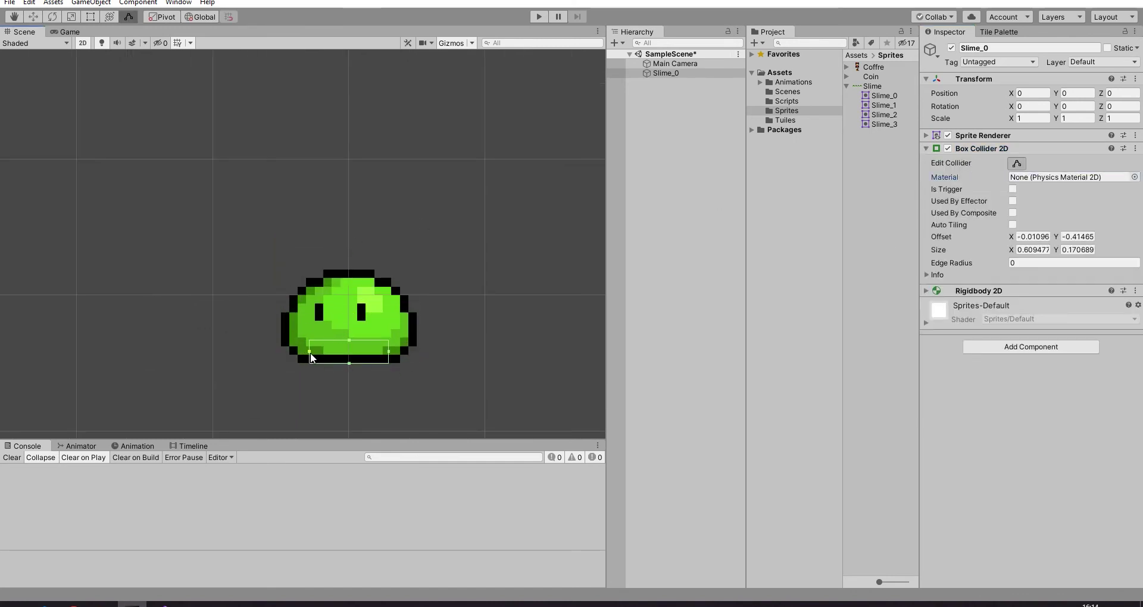
{"action": "left_click", "coordinate": [1017, 164]}
{"action": "middle_click_drag", "start_coordinate": [444, 340], "coordinate": [434, 362]}
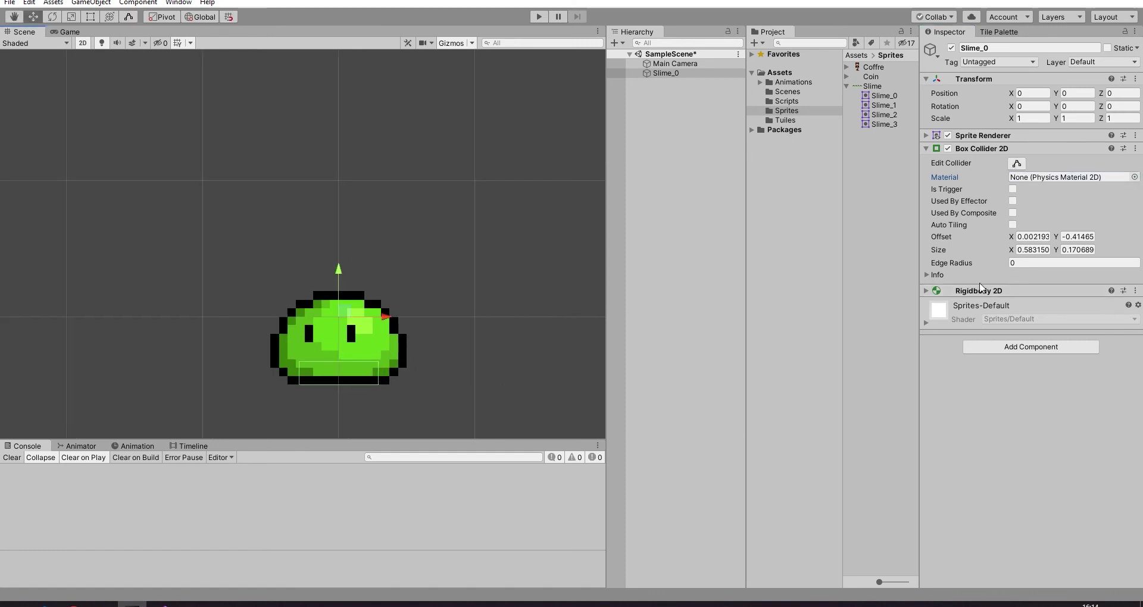
{"action": "left_click", "coordinate": [929, 291]}
{"action": "left_click", "coordinate": [930, 291]}
{"action": "left_click", "coordinate": [927, 148]}
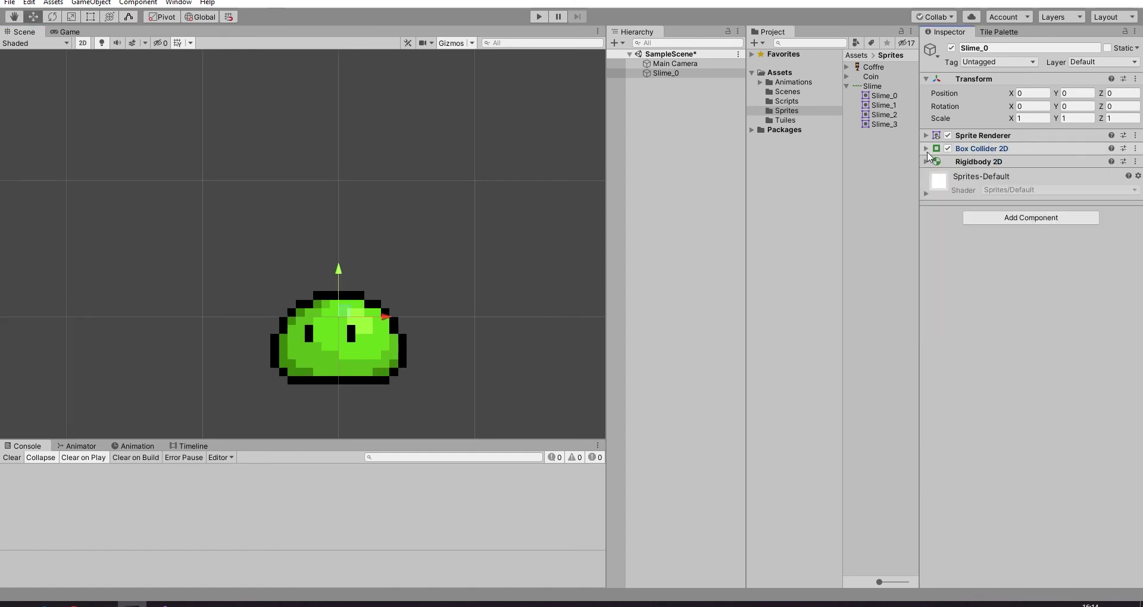
Run the game and stop it once the slime falls under gravity
{"action": "left_click", "coordinate": [926, 161]}
{"action": "left_click", "coordinate": [538, 16]}
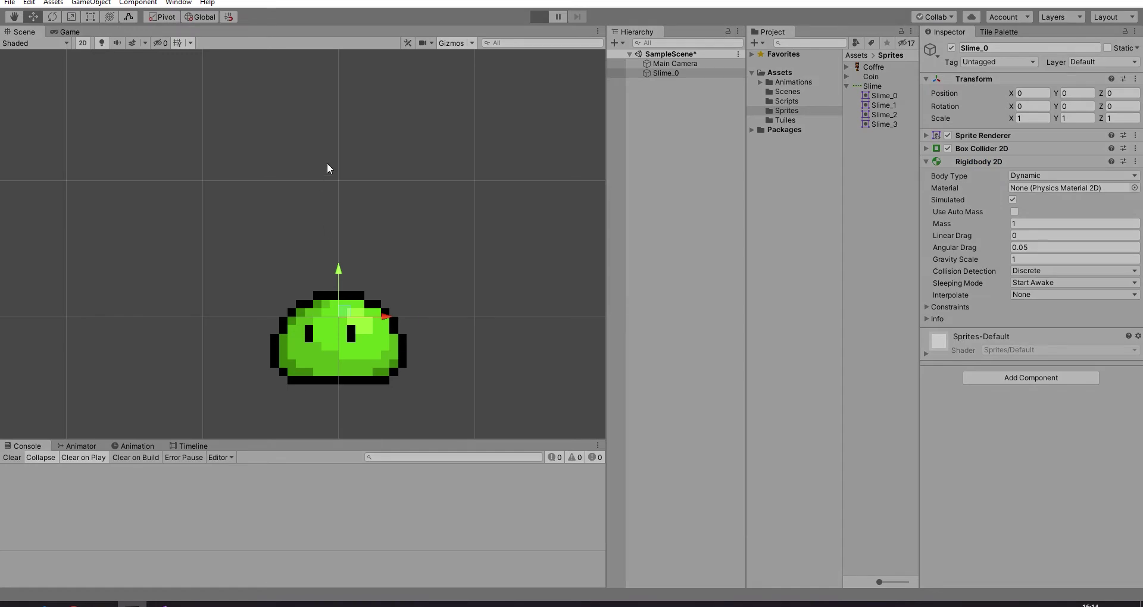
{"action": "left_click", "coordinate": [539, 16]}
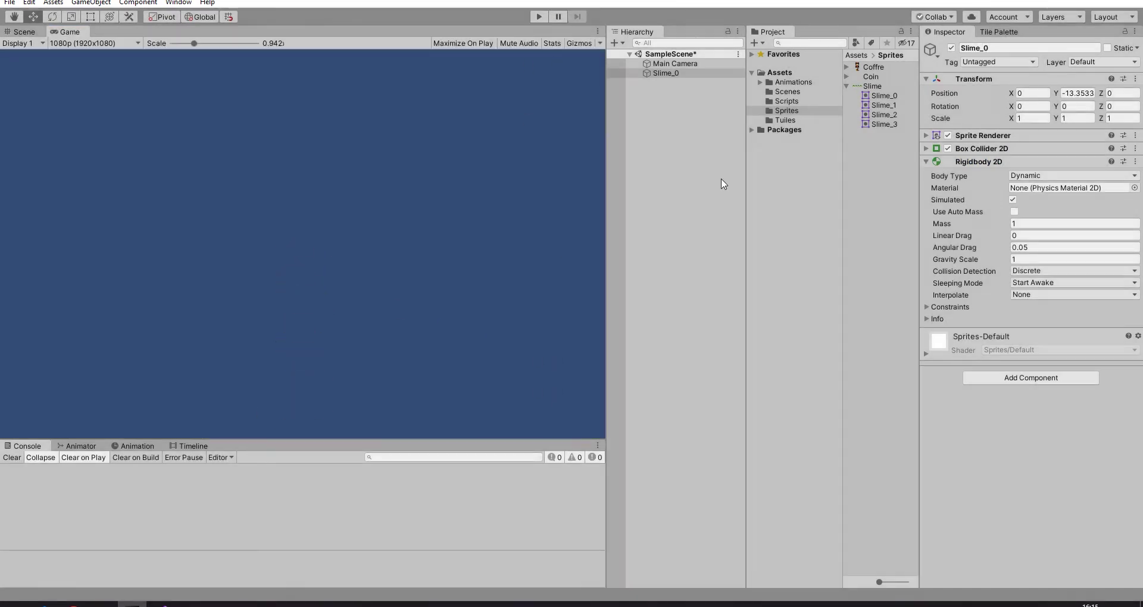
Set the Rigidbody 2D Gravity Scale to 0 and deselect Slime_0
{"action": "left_click", "coordinate": [1029, 248]}
{"action": "left_click", "coordinate": [1028, 258]}
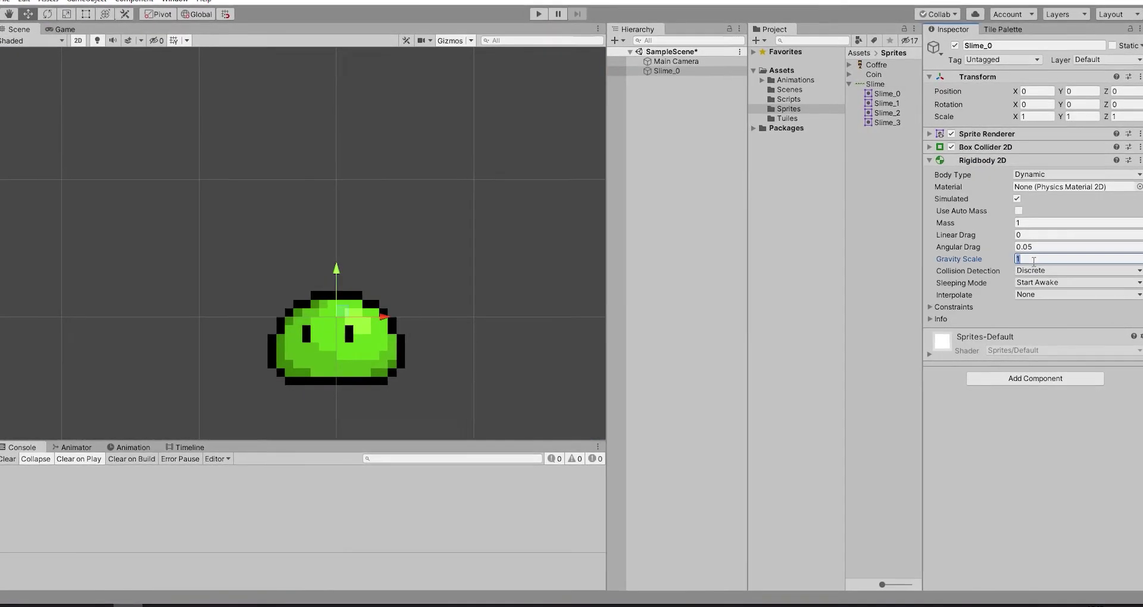
{"action": "type", "text": "0"}
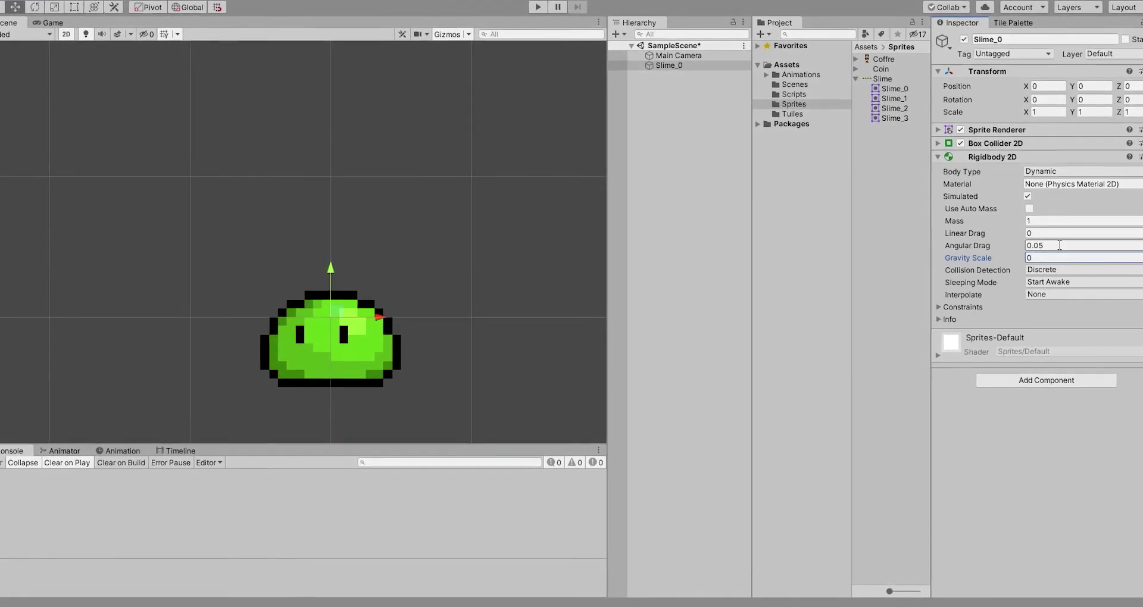
{"action": "key", "text": "Return"}
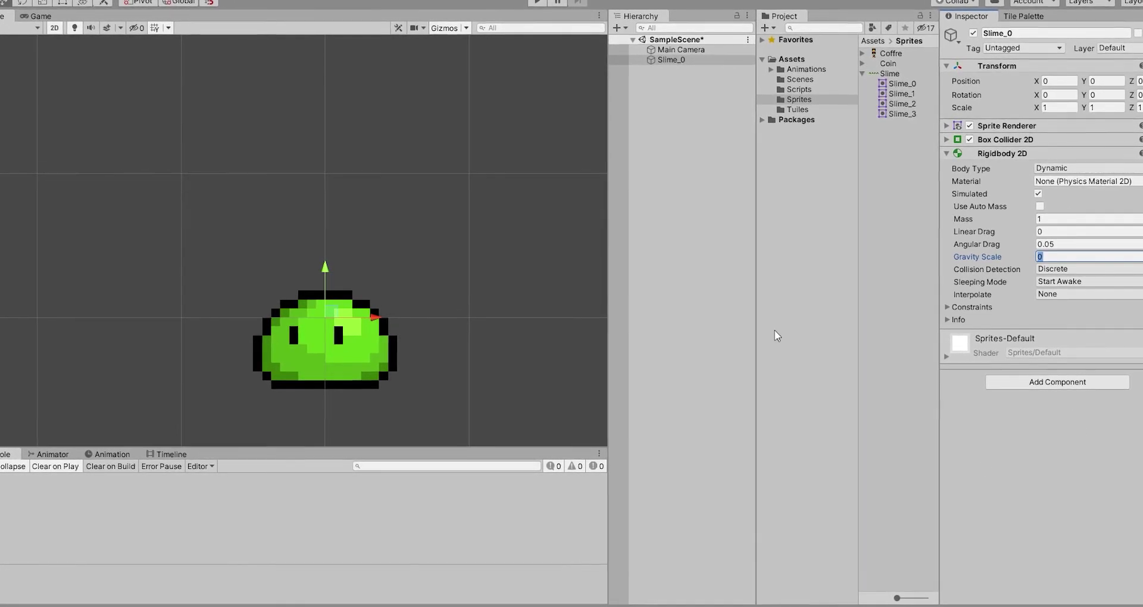
{"action": "left_click", "coordinate": [549, 200]}
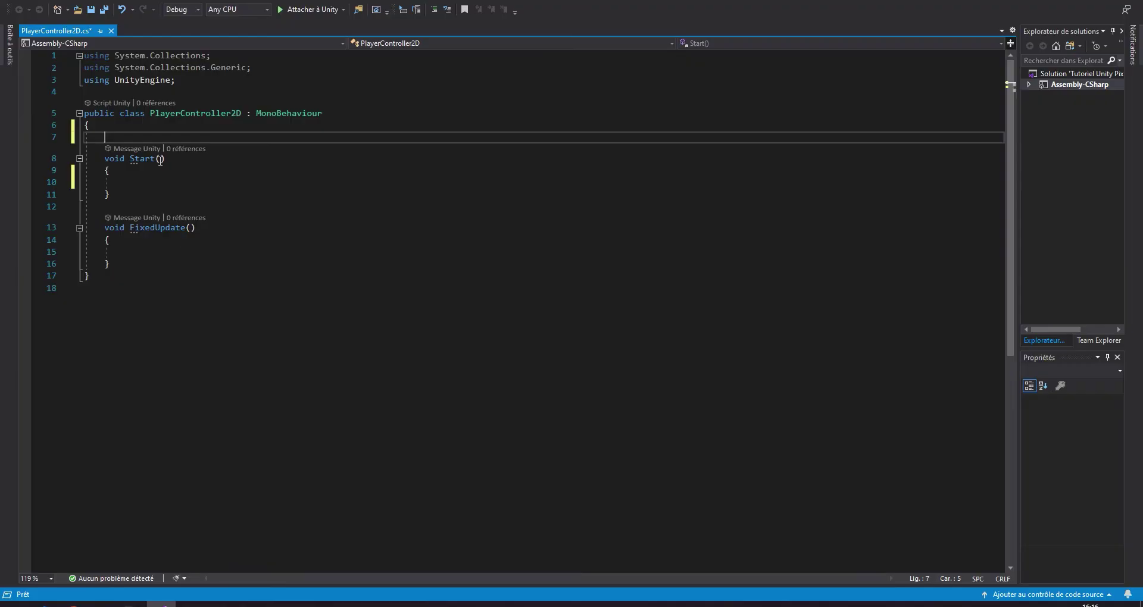
Add the field 'public Rigidbody2D theRB;' to the PlayerController2D class
{"action": "key", "text": "Return"}
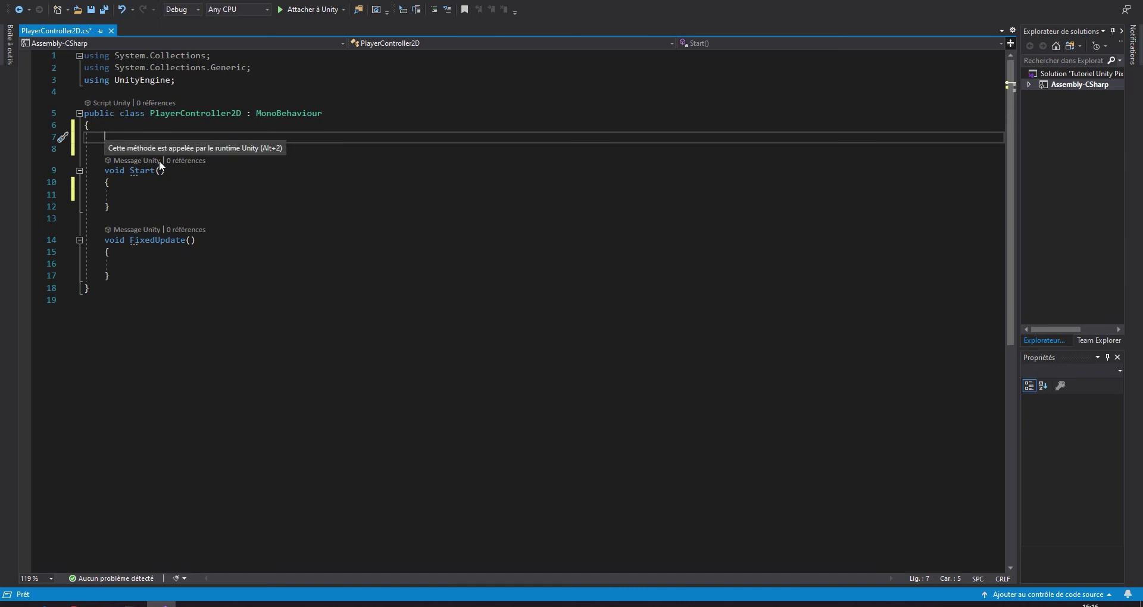
{"action": "type", "text": "public "}
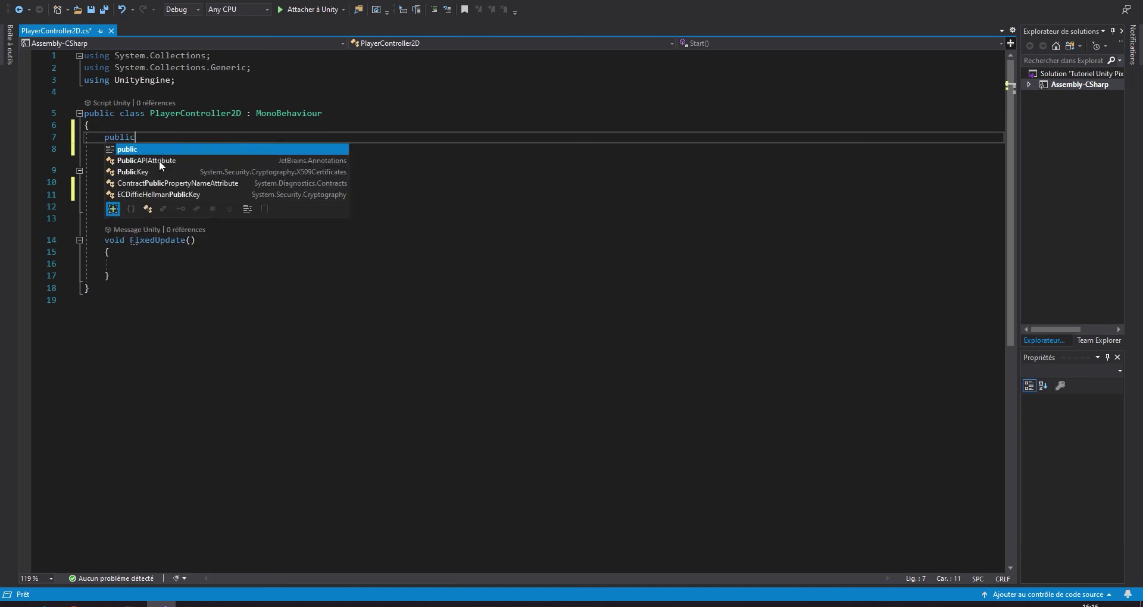
{"action": "type", "text": "Rig"}
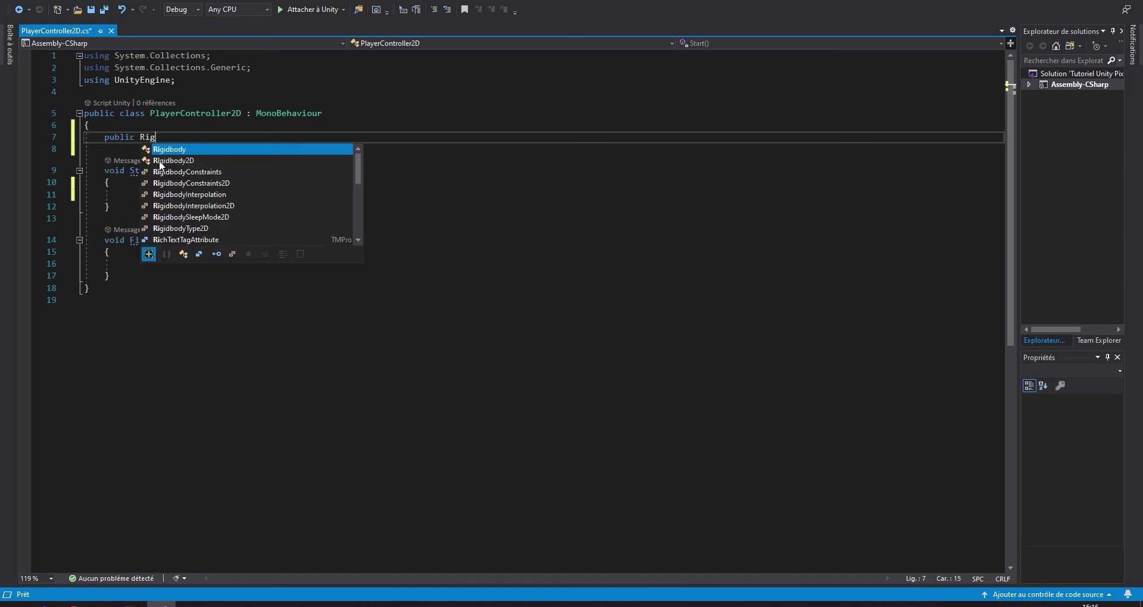
{"action": "type", "text": "i"}
{"action": "key", "text": "Tab"}
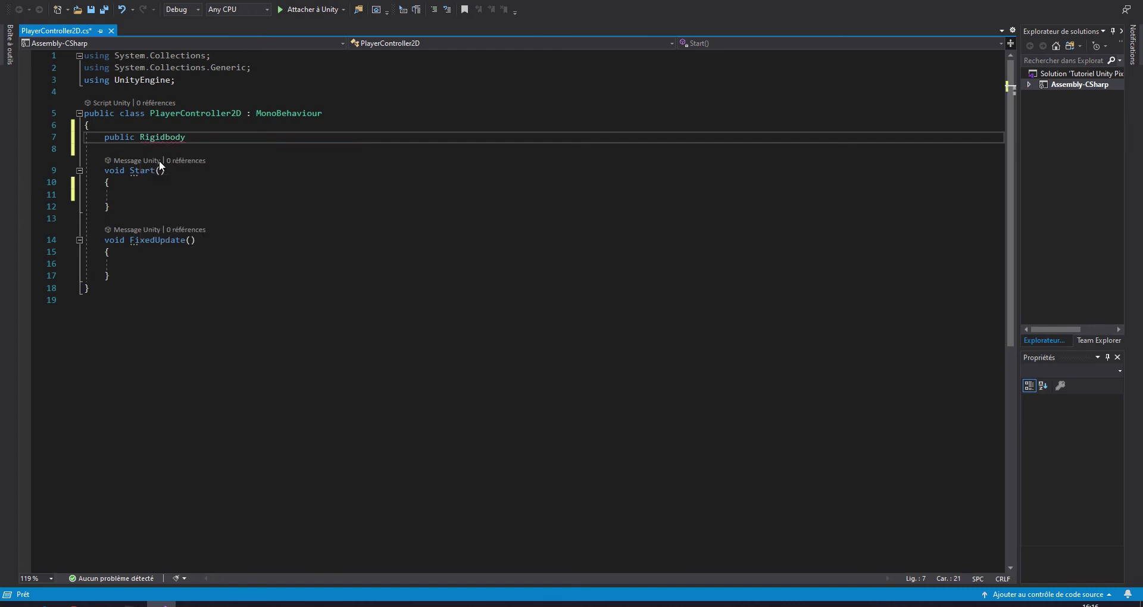
{"action": "type", "text": "2D "}
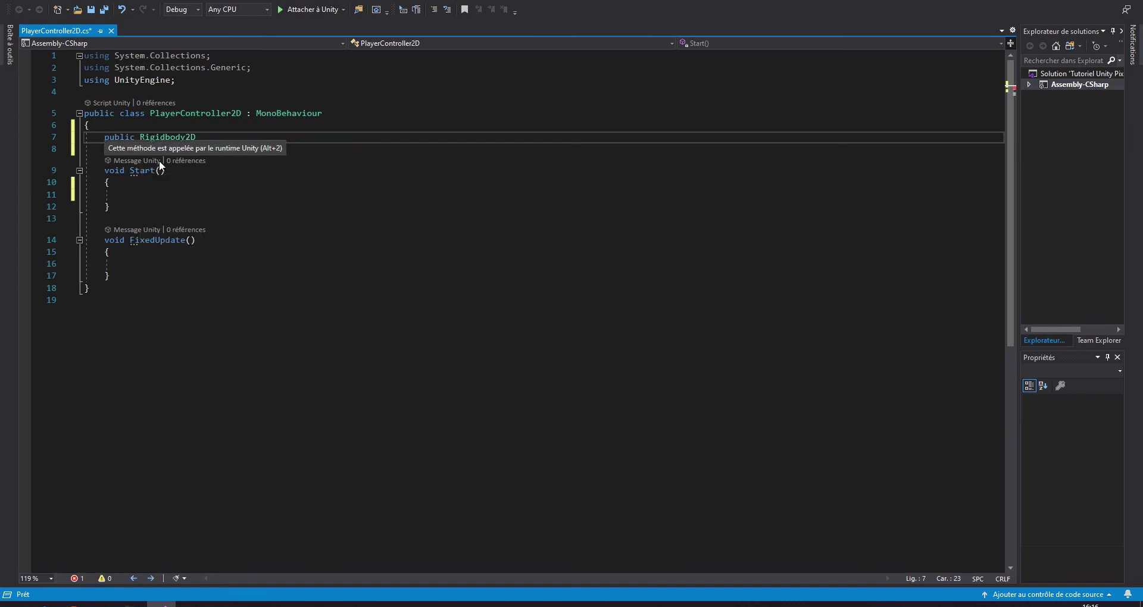
{"action": "type", "text": "t"}
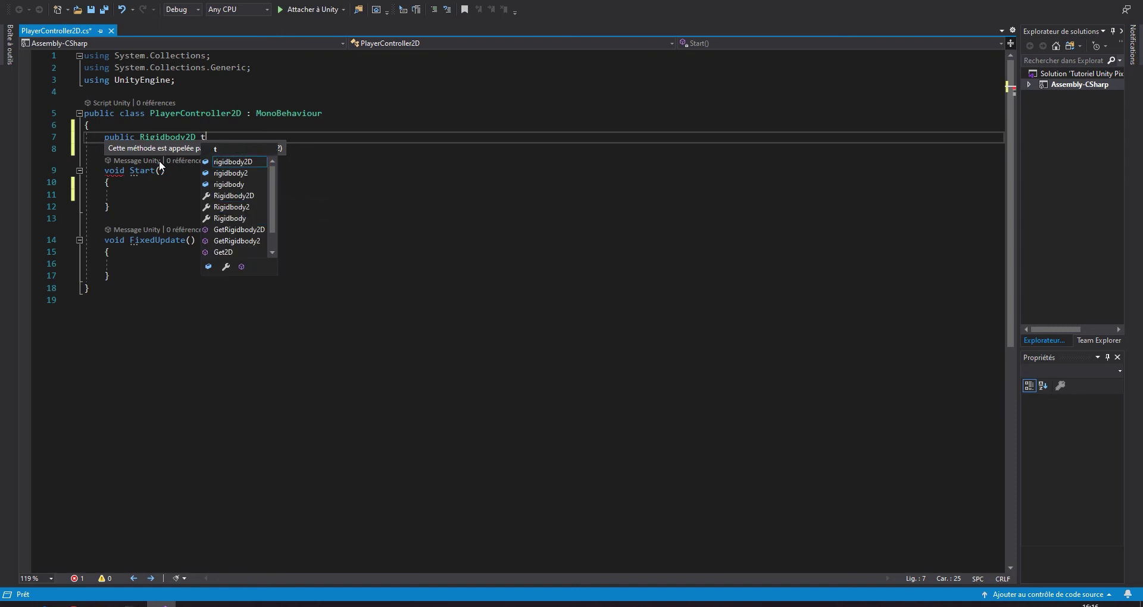
{"action": "type", "text": "heRb"}
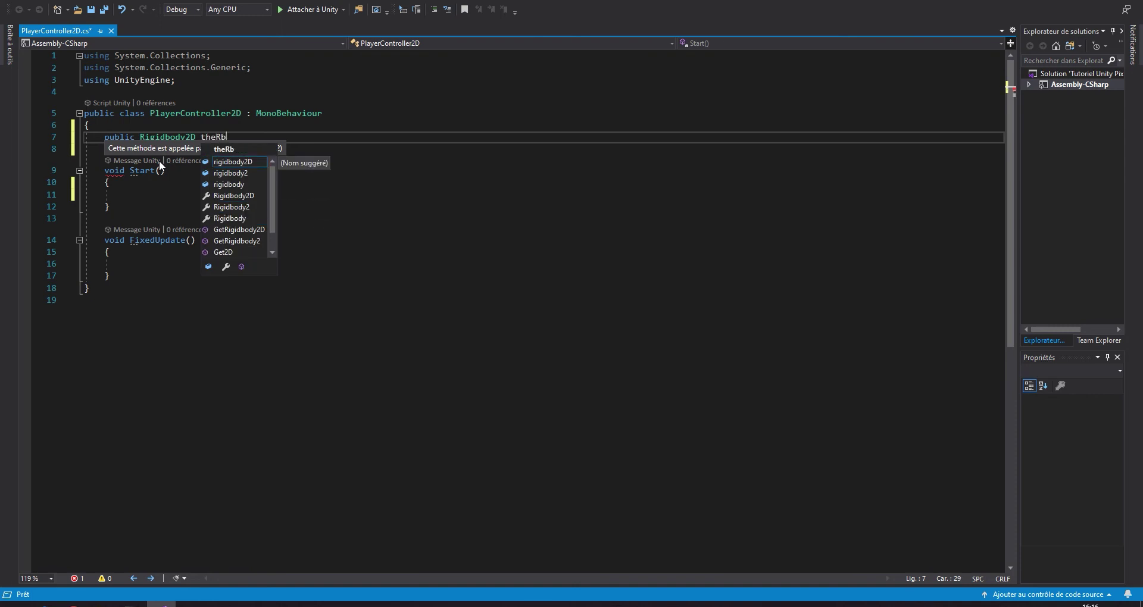
{"action": "key", "text": "BackSpace"}
{"action": "type", "text": "B"}
{"action": "type", "text": ";"}
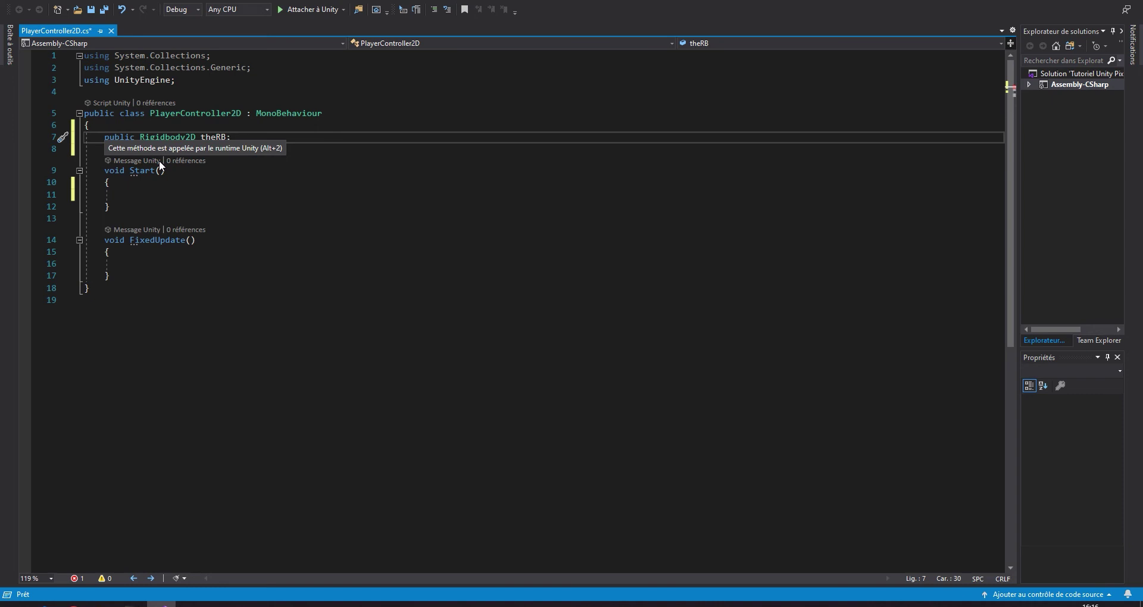
{"action": "left_click", "coordinate": [153, 194]}
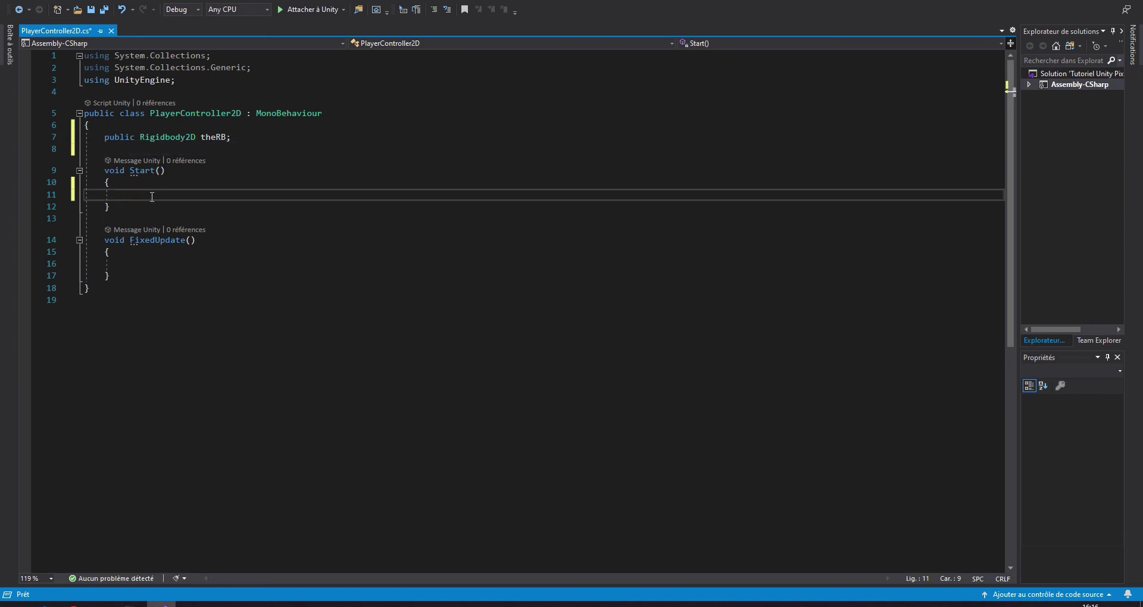
In FixedUpdate, assign theRB.velocity a new Vector2 built from Input.GetAxis calls
{"action": "left_click", "coordinate": [139, 266]}
{"action": "type", "text": "theRB."}
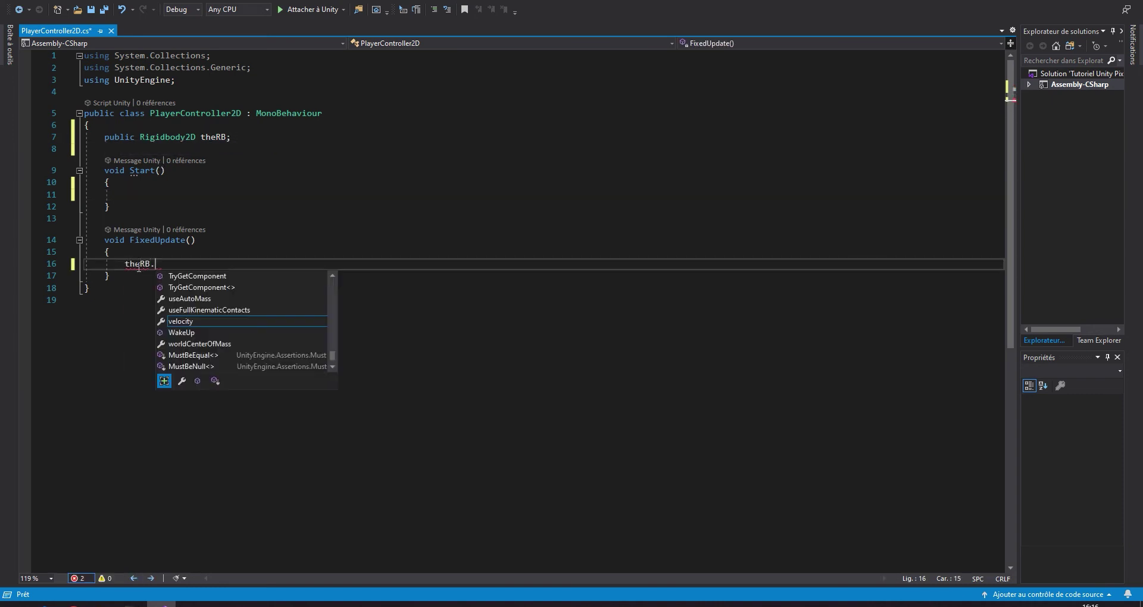
{"action": "type", "text": "ve"}
{"action": "key", "text": "Tab"}
{"action": "type", "text": "= new Ve"}
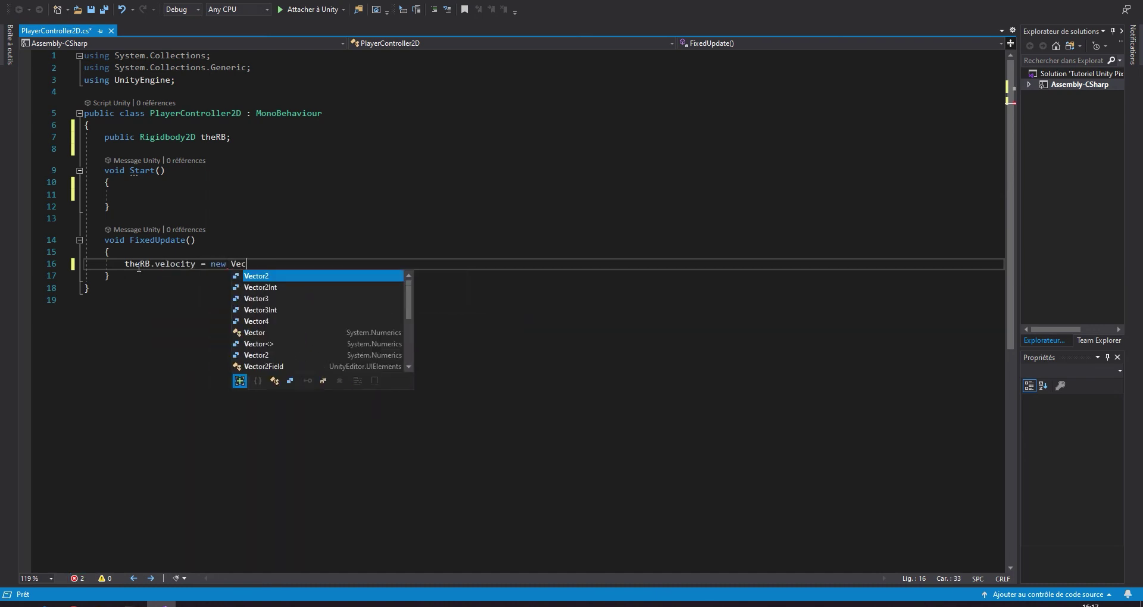
{"action": "key", "text": "Tab"}
{"action": "type", "text": "(Input."}
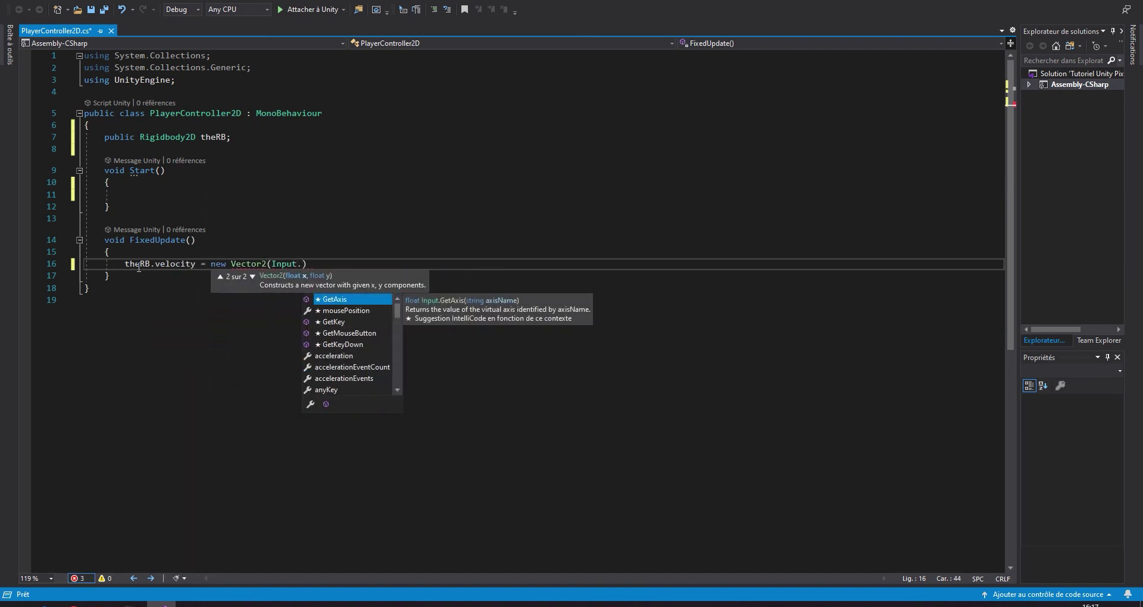
{"action": "type", "text": "geta"}
{"action": "key", "text": "Tab"}
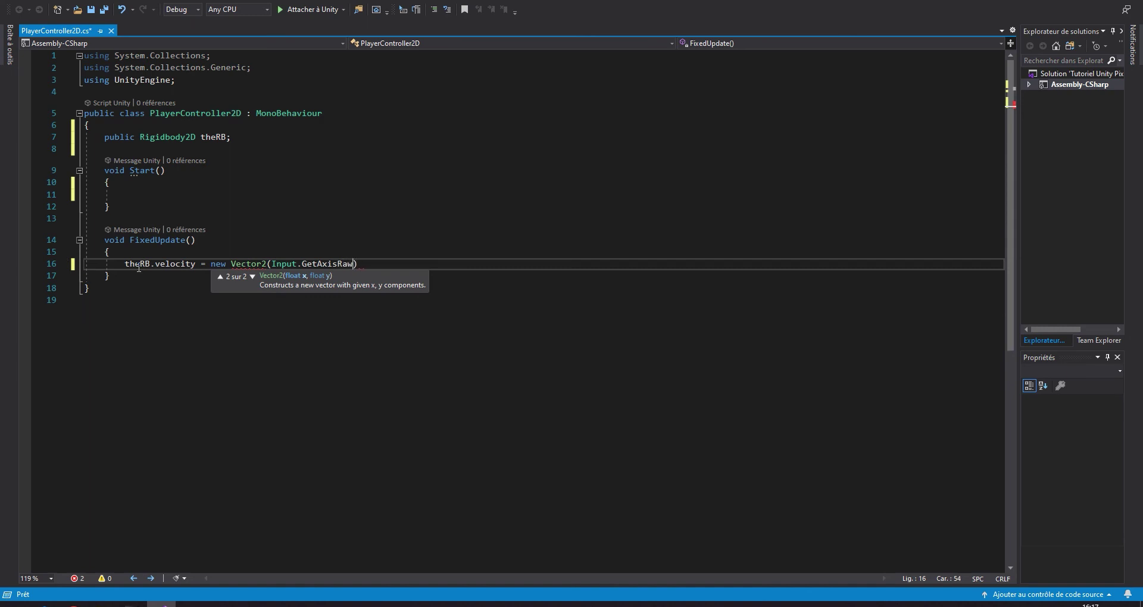
{"action": "type", "text": "1"}
{"action": "type", "text": "f);"}
Make the first argument Input.GetAxisRaw("Horizontal") and save the script
{"action": "key", "text": "alt+Tab"}
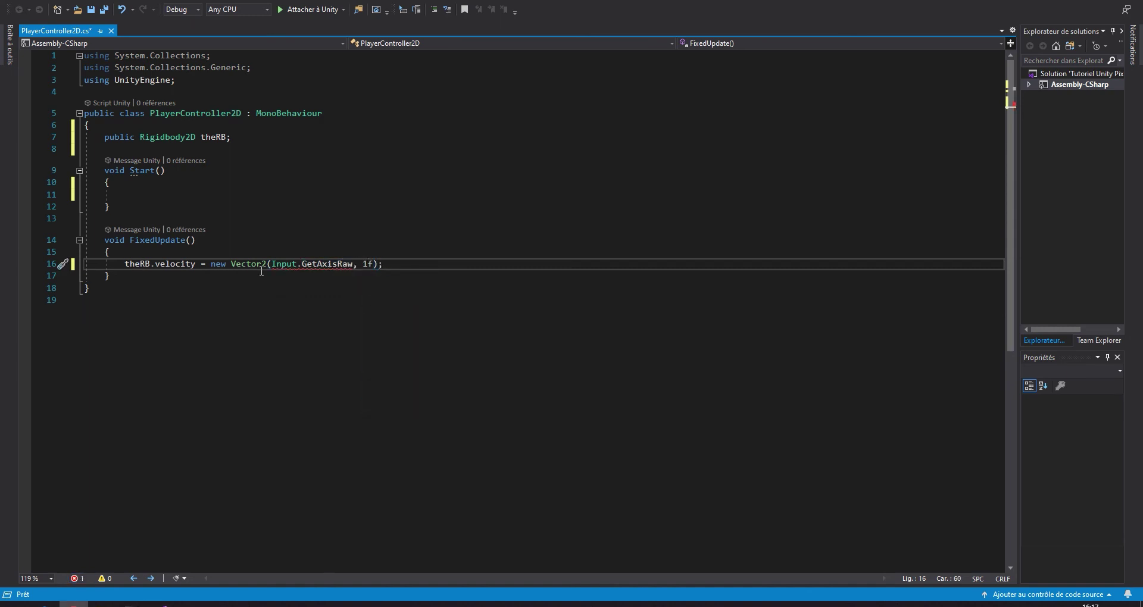
{"action": "left_click", "coordinate": [353, 263]}
{"action": "type", "text": "(\"horizonta"}
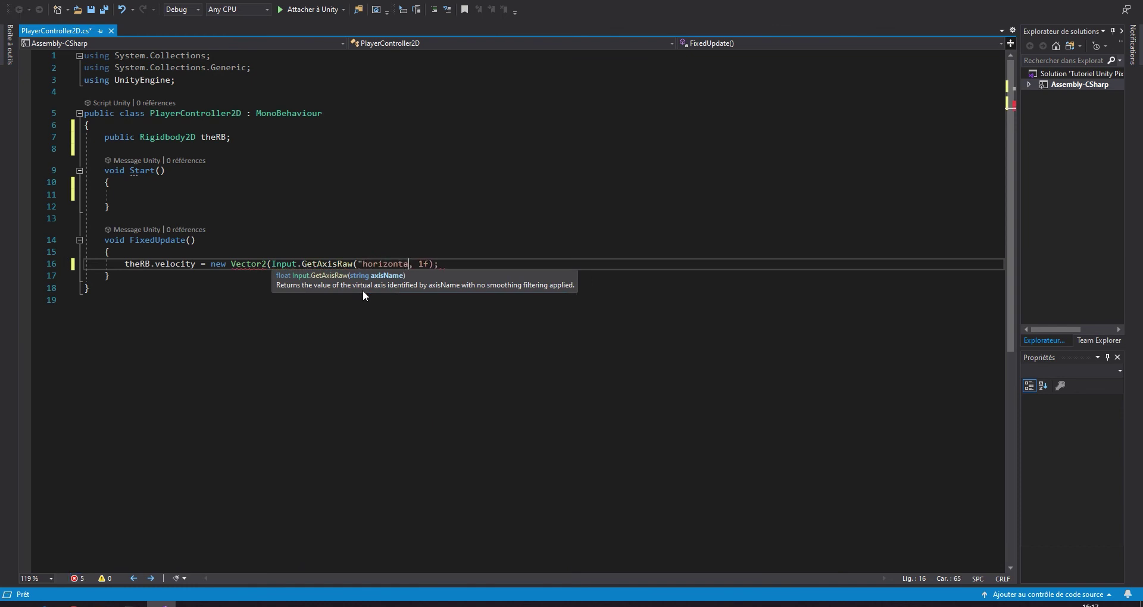
{"action": "type", "text": "l"}
{"action": "key", "text": "Tab"}
{"action": "key", "text": "End"}
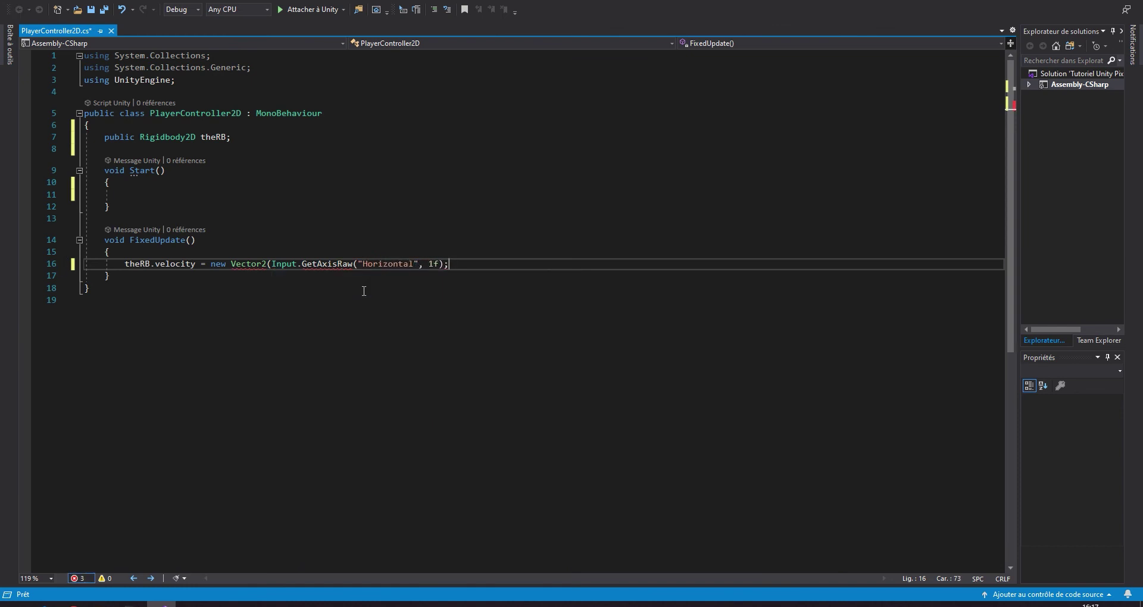
{"action": "key", "text": "ctrl+s"}
Copy the Horizontal axis expression into the second Vector2 argument and change it to Vertical
{"action": "key", "text": "alt+Tab"}
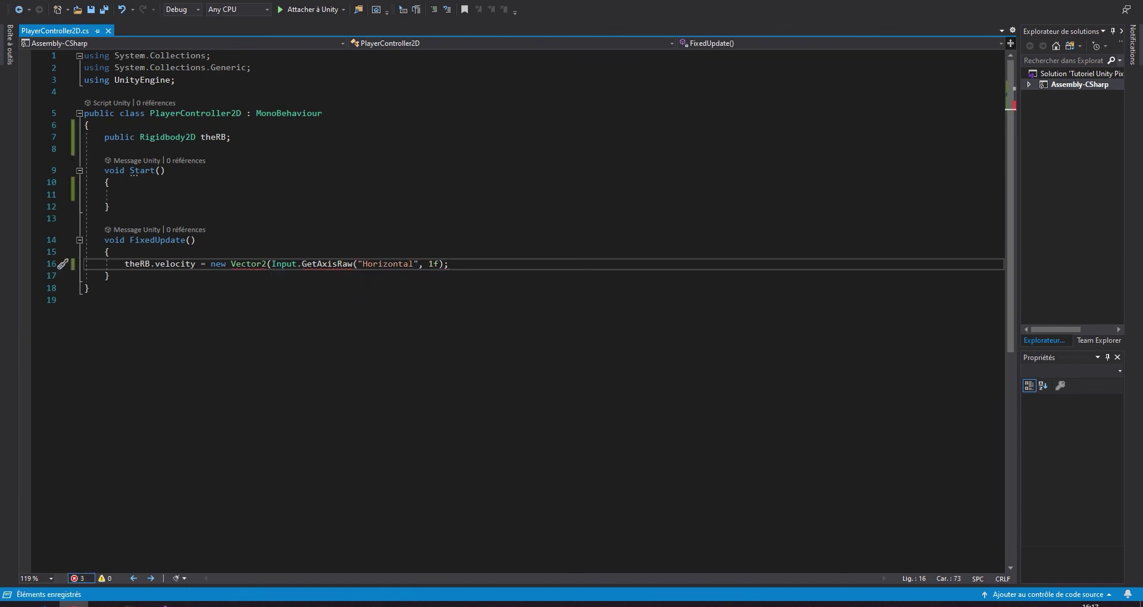
{"action": "left_click_drag", "start_coordinate": [271, 264], "coordinate": [419, 264]}
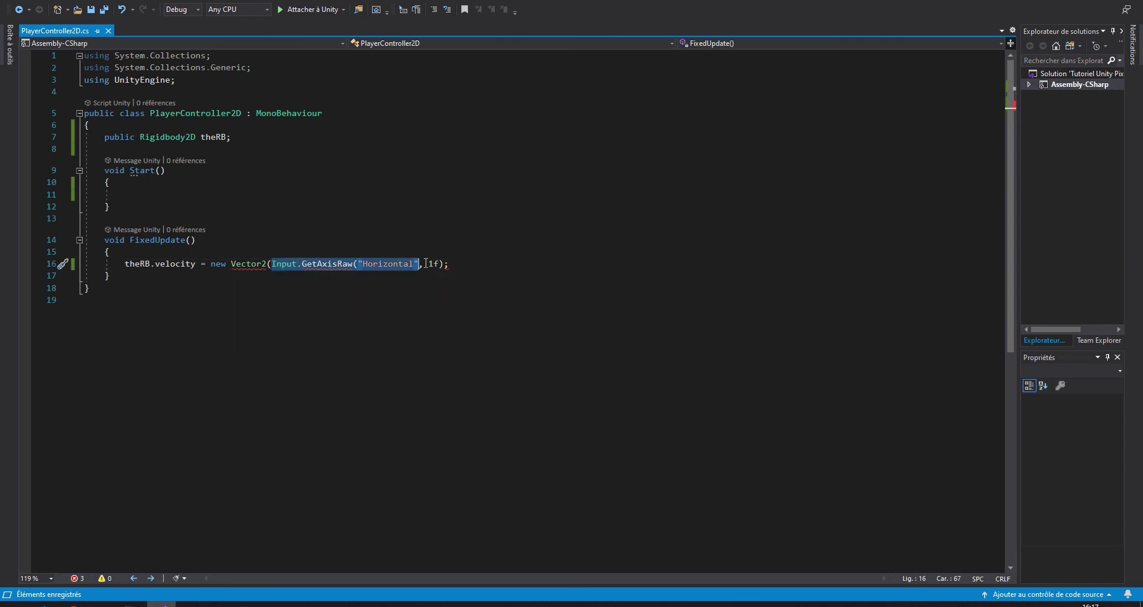
{"action": "key", "text": "ctrl+c"}
{"action": "double_click", "coordinate": [434, 264]}
{"action": "key", "text": "ctrl+v"}
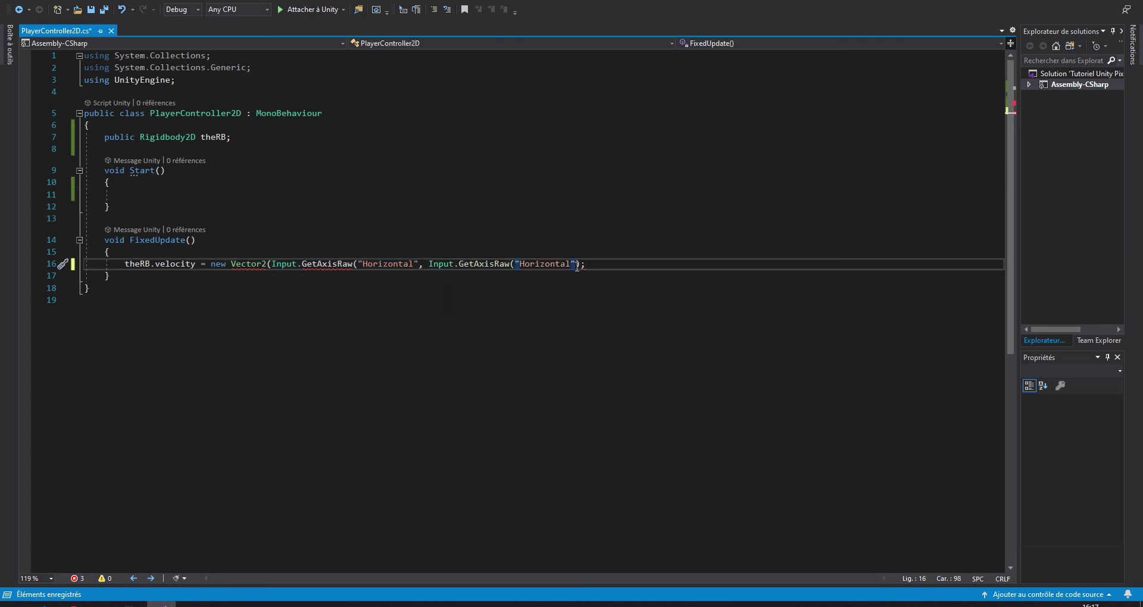
{"action": "double_click", "coordinate": [547, 263]}
{"action": "type", "text": "Vertic"}
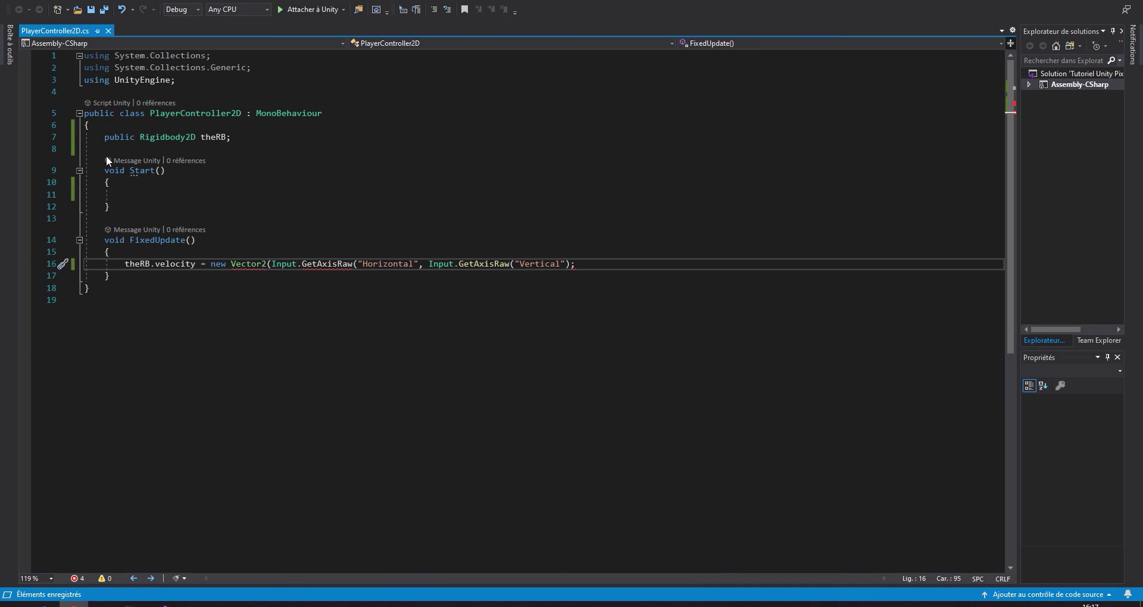
Add a 'public float moveSpeed;' field below the theRB declaration
{"action": "left_click", "coordinate": [144, 137]}
{"action": "left_click", "coordinate": [256, 142]}
{"action": "key", "text": "Return"}
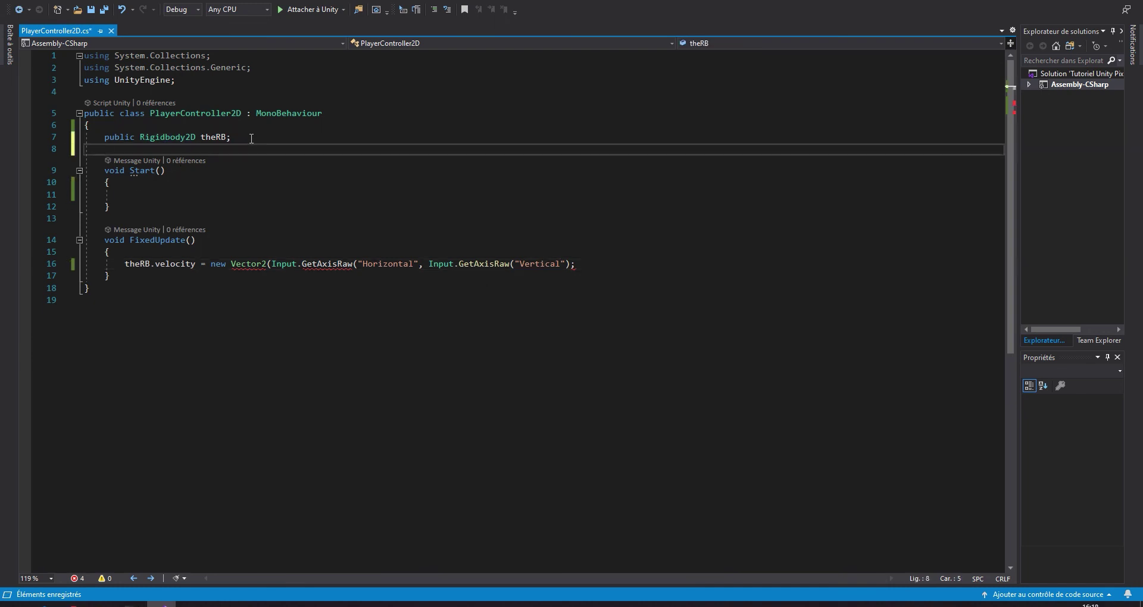
{"action": "type", "text": "public float move"}
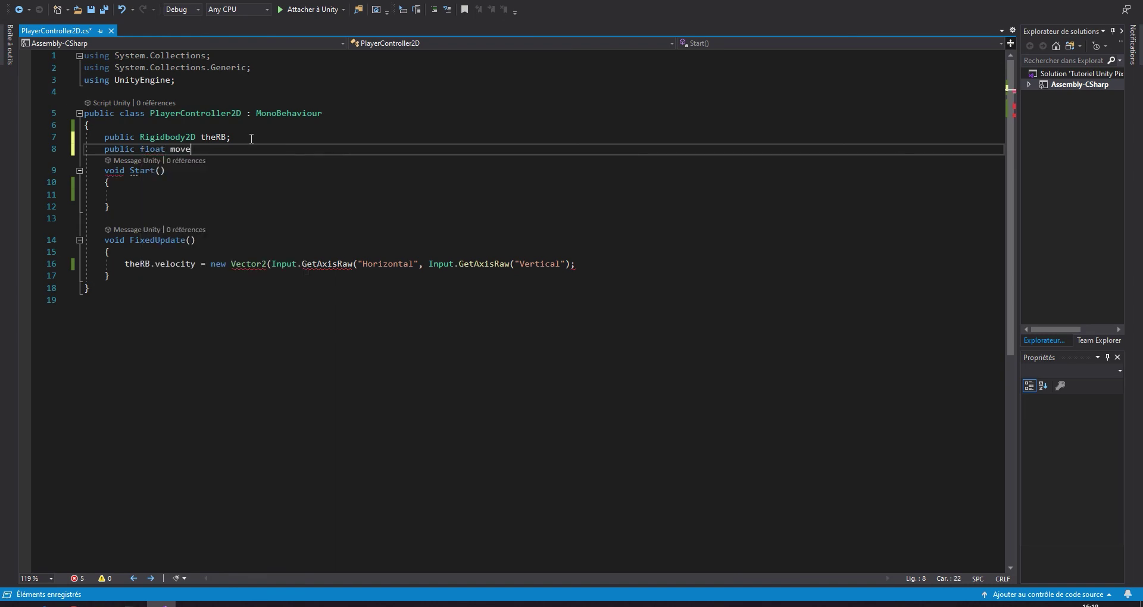
{"action": "type", "text": "Speed;"}
Attach PlayerController2D to the slime and link its own Rigidbody 2D to The RB
{"action": "key", "text": "alt+Tab"}
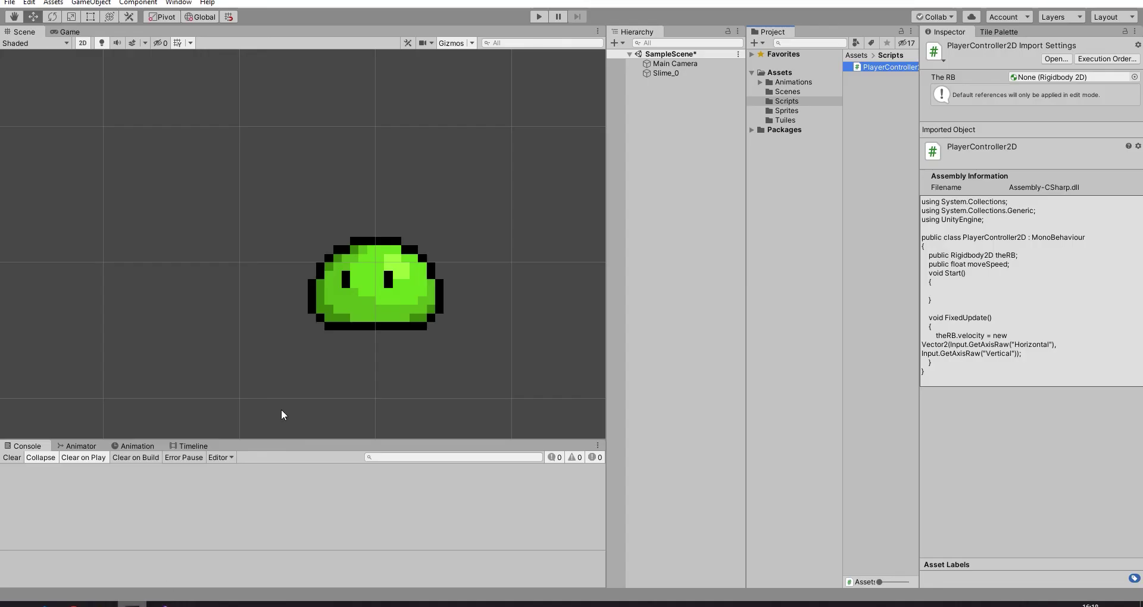
{"action": "left_click", "coordinate": [416, 317]}
{"action": "left_click", "coordinate": [934, 165]}
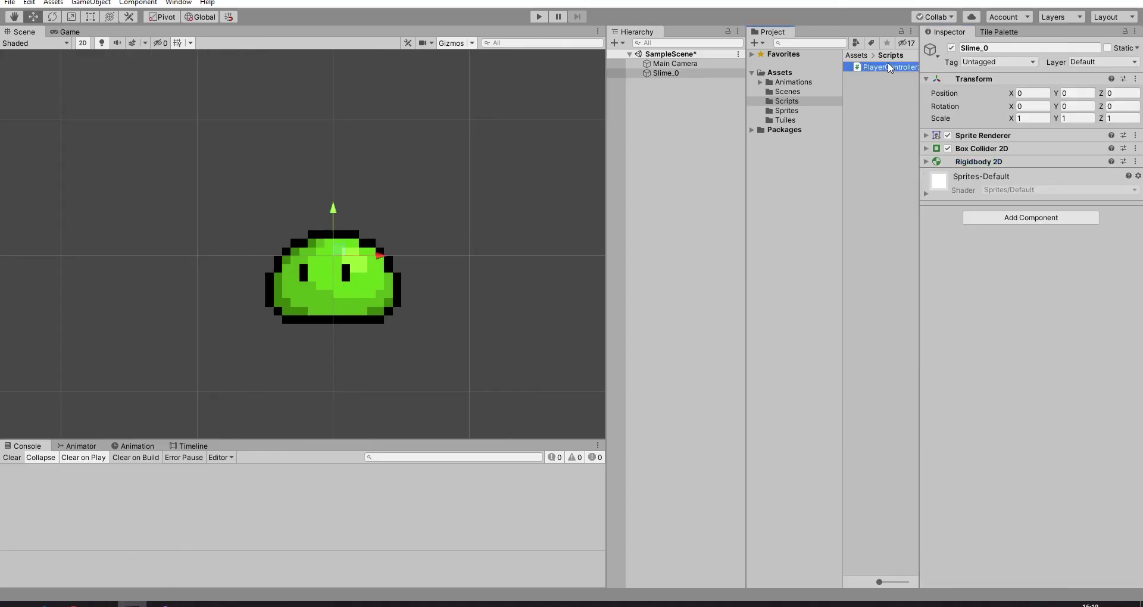
{"action": "left_click_drag", "start_coordinate": [887, 66], "coordinate": [1015, 189]}
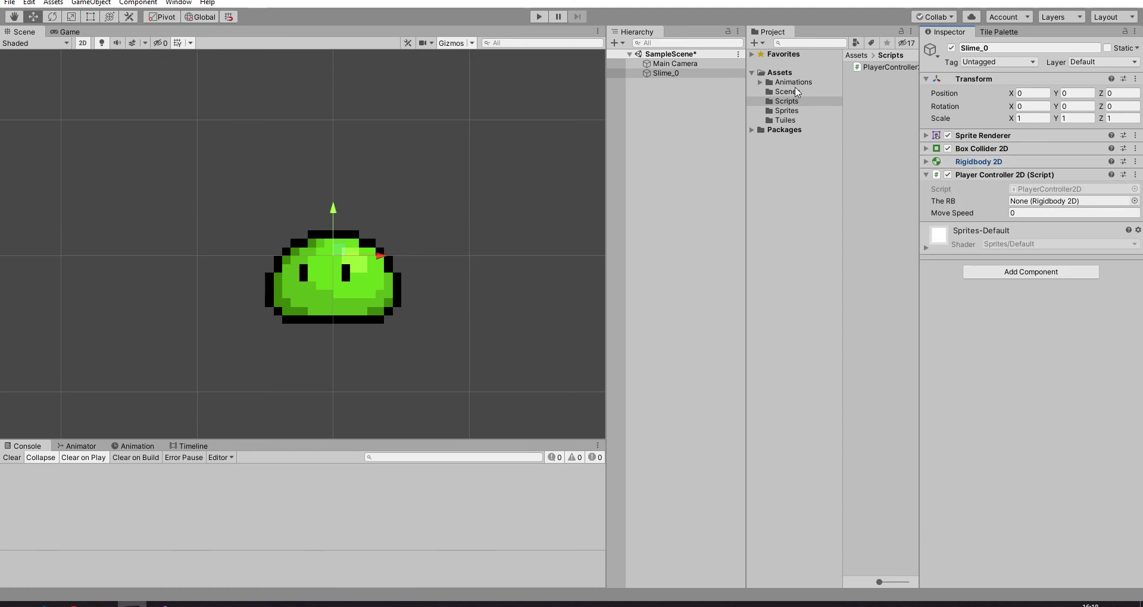
{"action": "left_click_drag", "start_coordinate": [651, 78], "coordinate": [1021, 205]}
Rename the slime object to Player and start the game
{"action": "key", "text": "F2"}
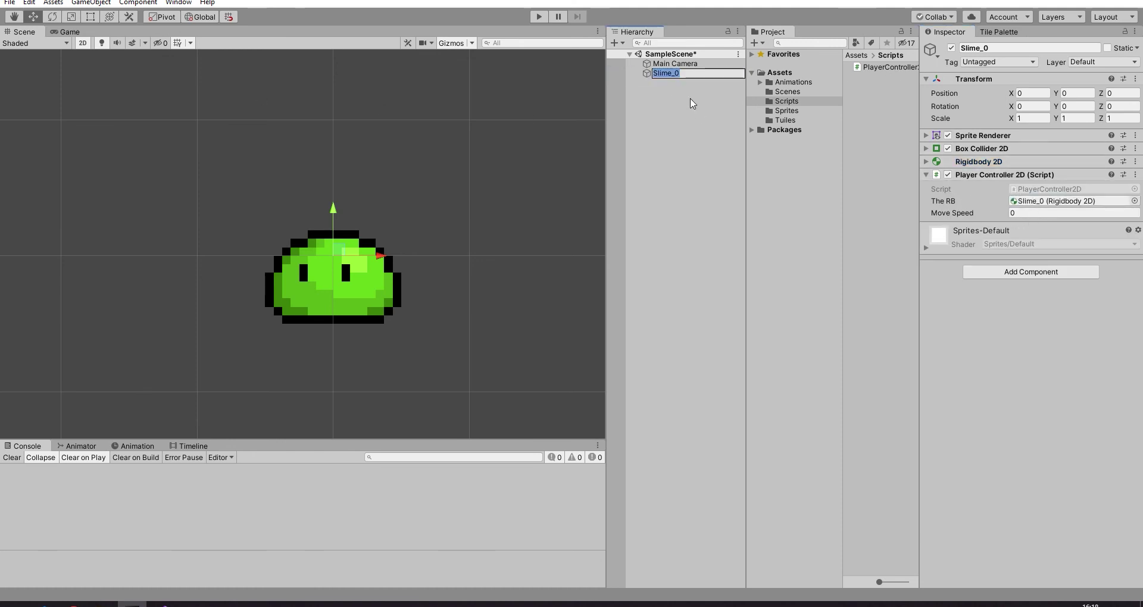
{"action": "type", "text": "Player"}
{"action": "key", "text": "Return"}
{"action": "left_click", "coordinate": [539, 17]}
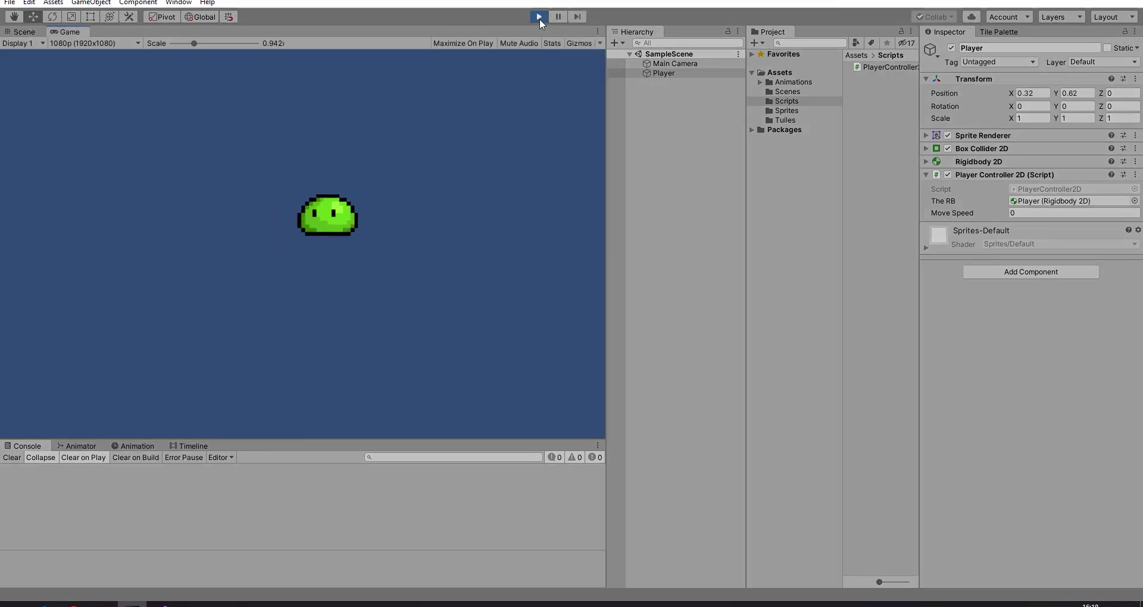
Play-test the Player with Move Speed 5 then 3, stop the game, and recentre the Scene view
{"action": "left_click", "coordinate": [539, 18]}
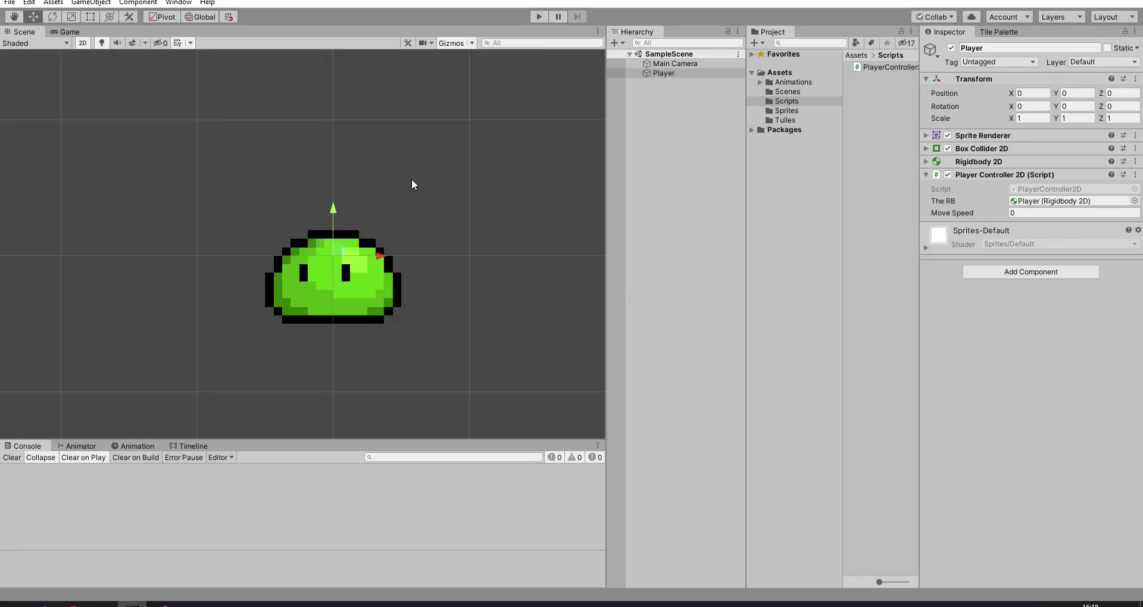
{"action": "key", "text": "alt+Tab"}
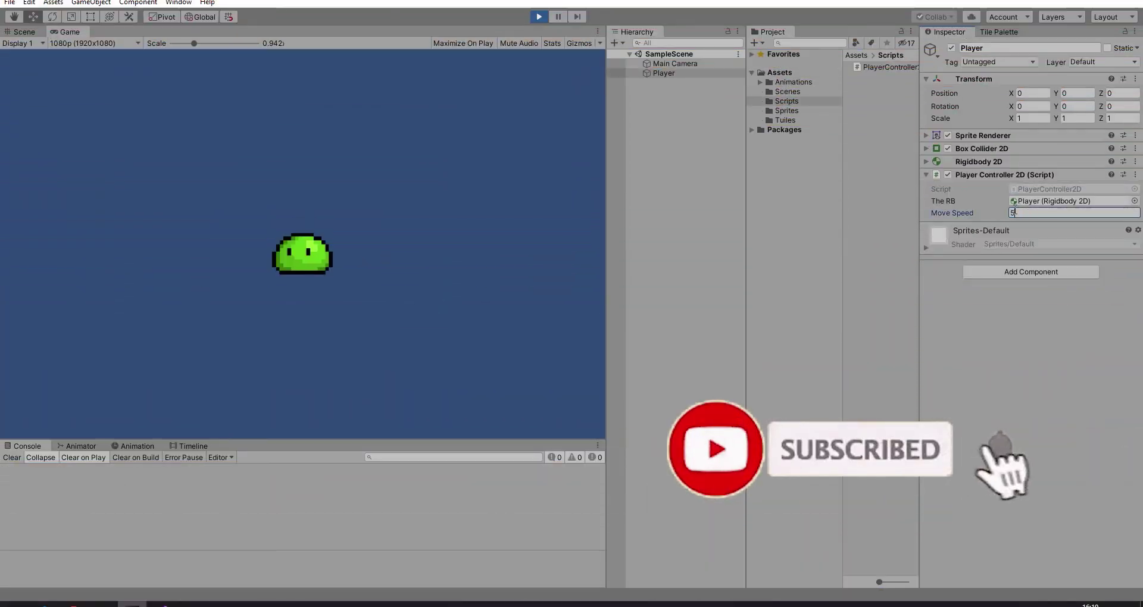
{"action": "type", "text": "5"}
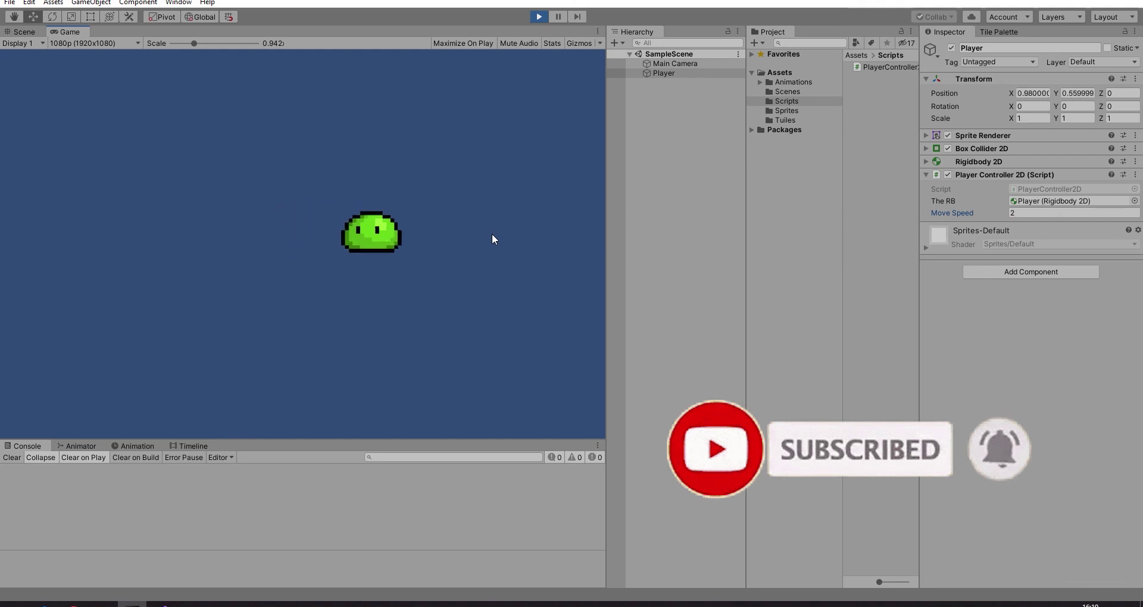
{"action": "double_click", "coordinate": [1021, 213]}
{"action": "type", "text": "3"}
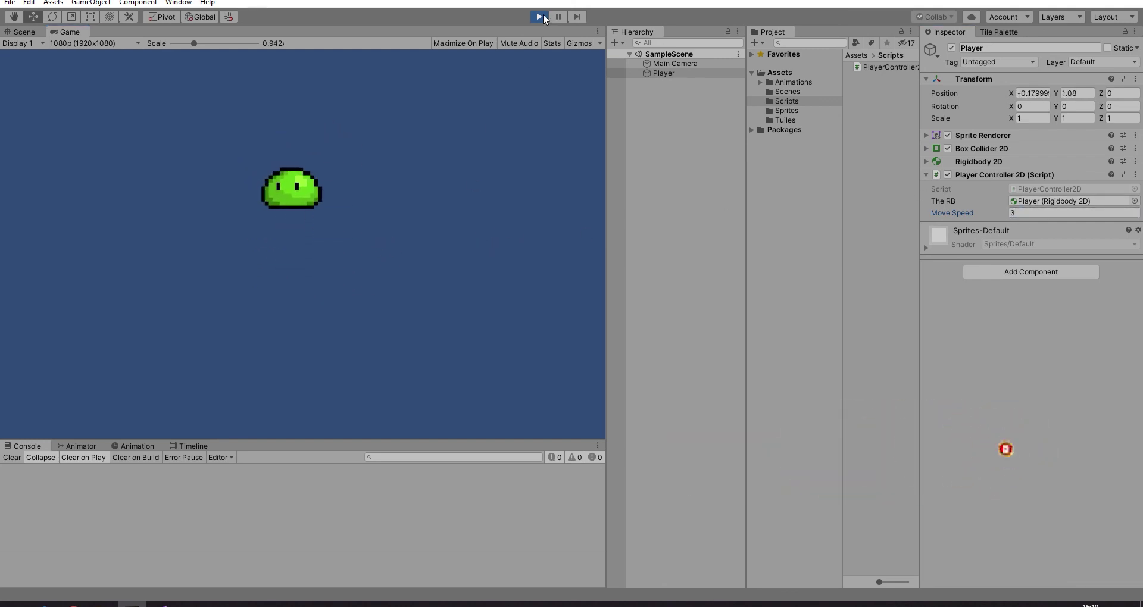
{"action": "key", "text": "ctrl+p"}
{"action": "middle_click_drag", "start_coordinate": [219, 260], "coordinate": [375, 222]}
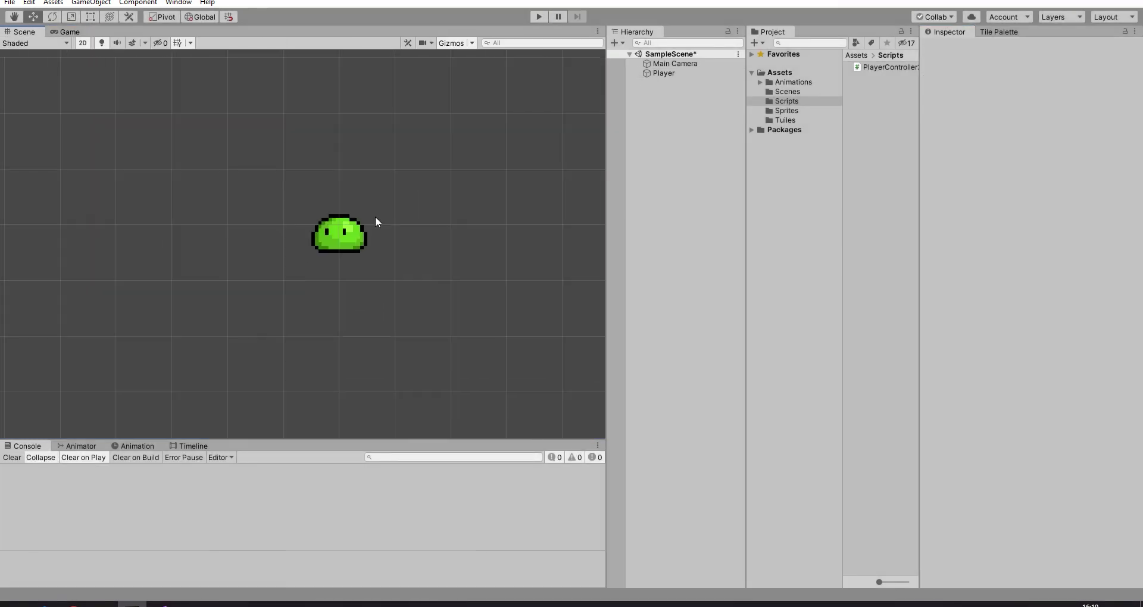